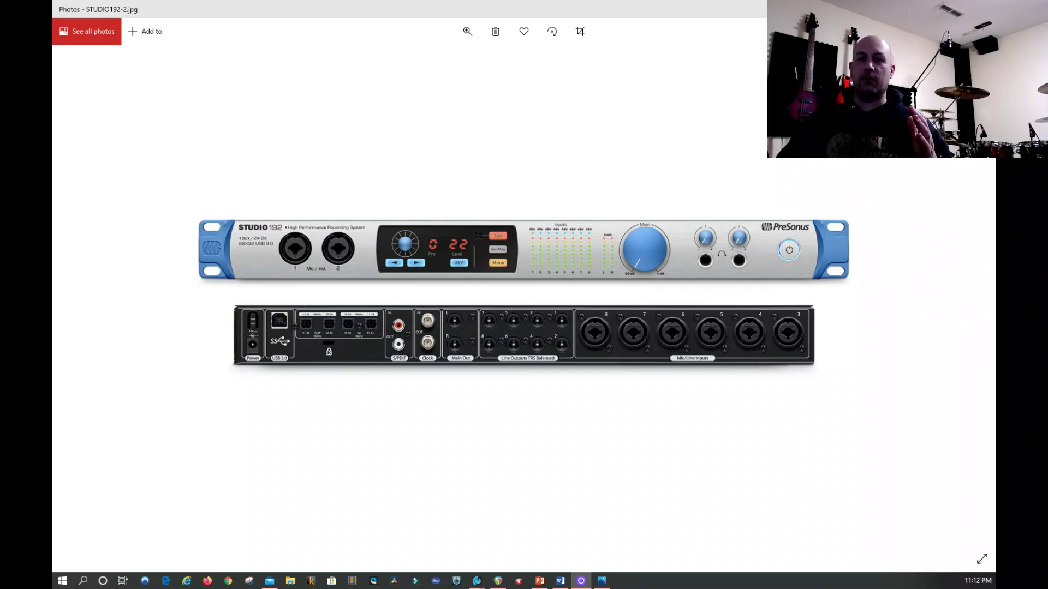
Close the interface photo and remove the Phones 1 hardware sends from the Kick e602, Drums and Audio File tracks
{"action": "key", "text": "alt+F4"}
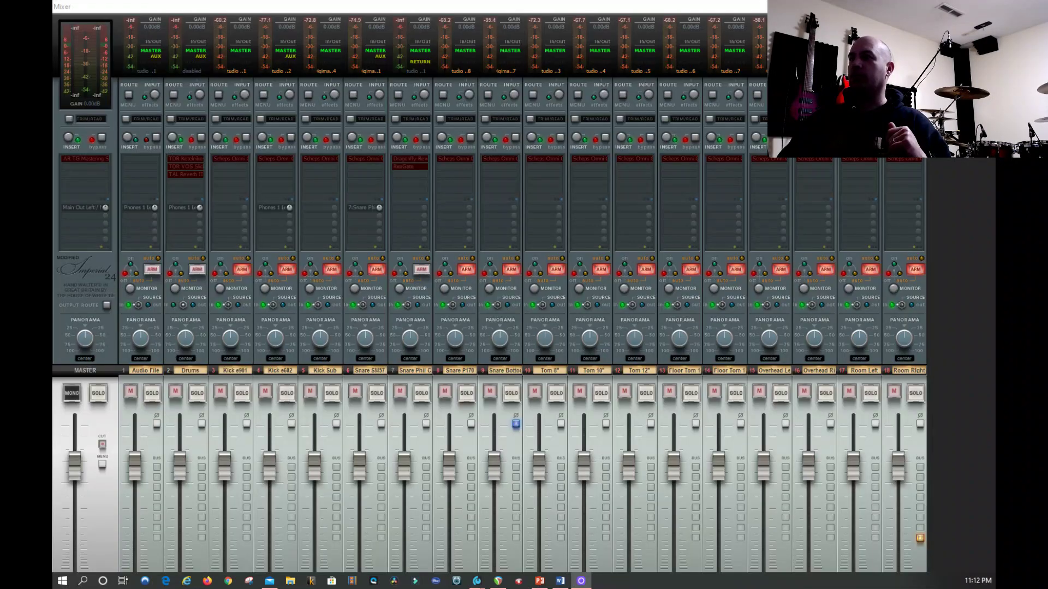
{"action": "right_click", "coordinate": [277, 208]}
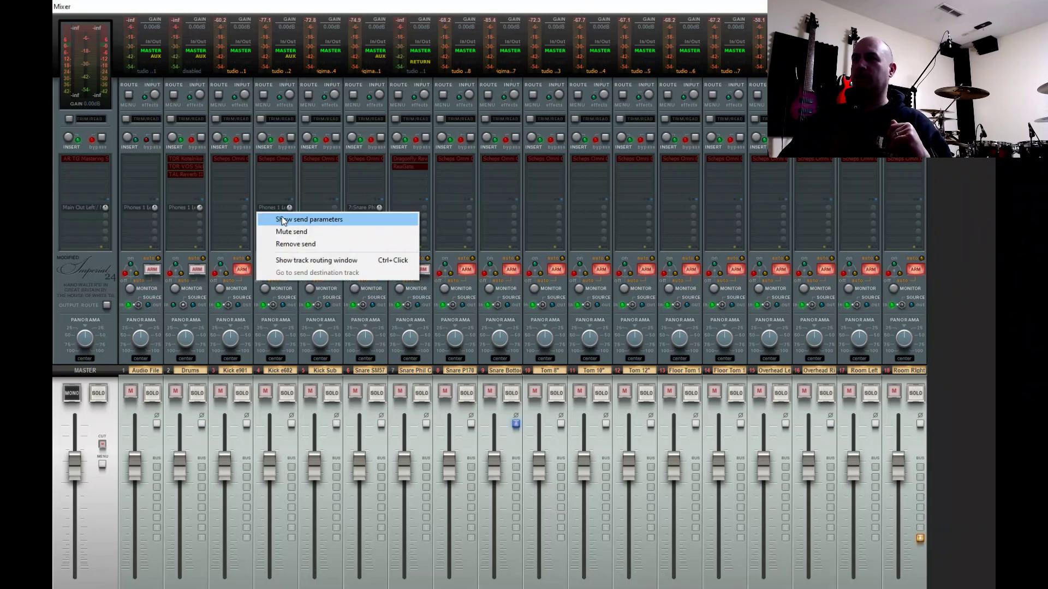
{"action": "left_click", "coordinate": [290, 244]}
{"action": "right_click", "coordinate": [176, 211]}
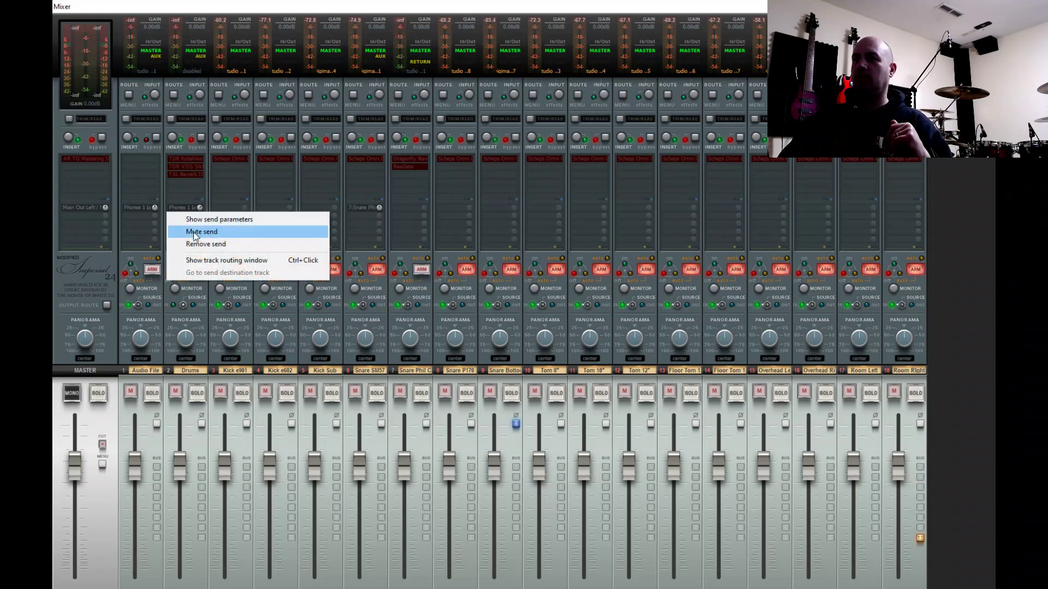
{"action": "left_click", "coordinate": [192, 244]}
{"action": "right_click", "coordinate": [144, 209]}
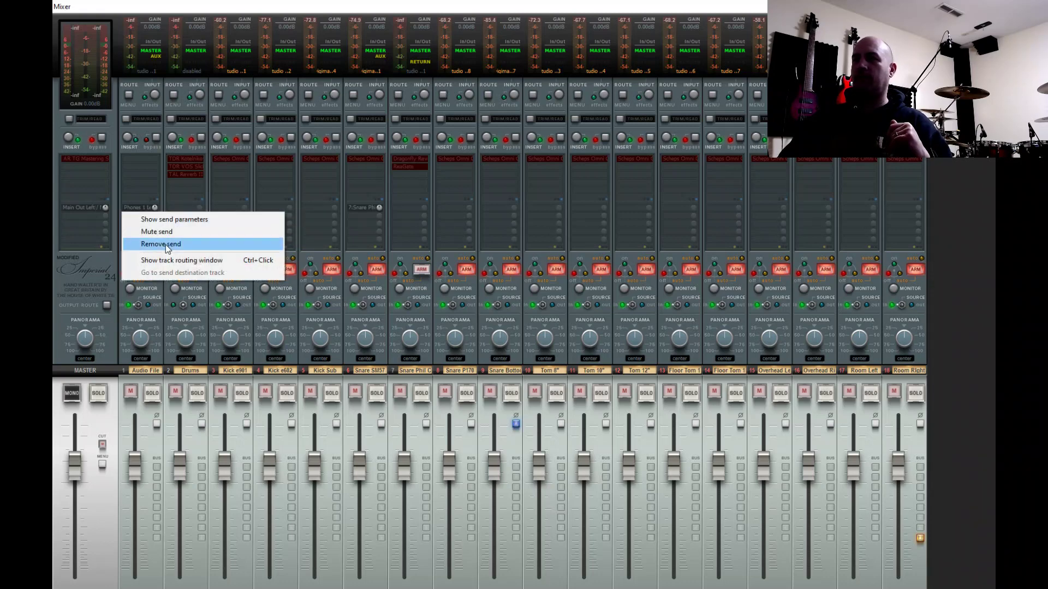
{"action": "left_click", "coordinate": [159, 243]}
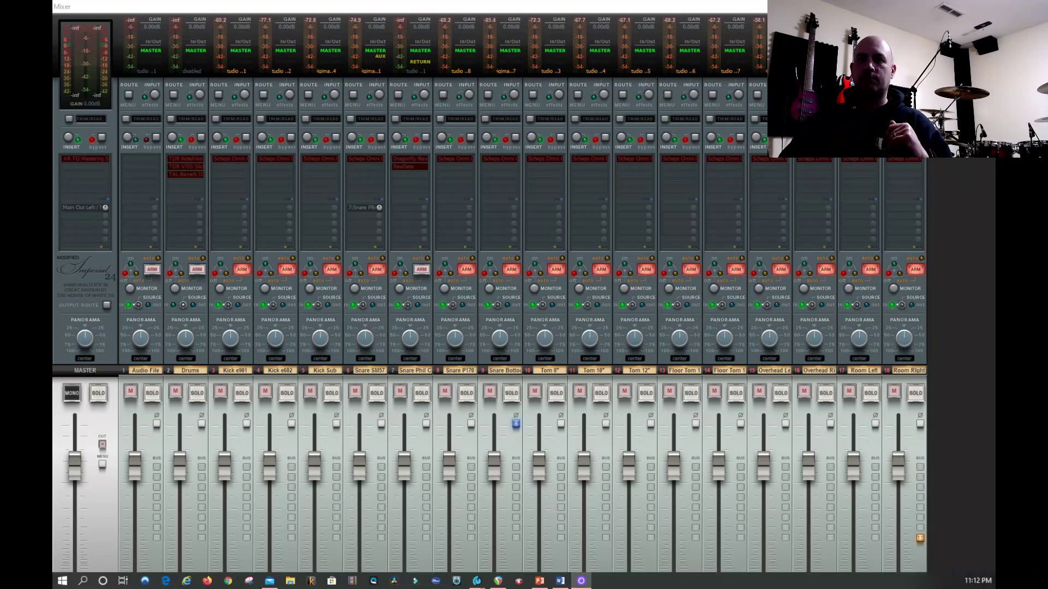
{"action": "left_click", "coordinate": [185, 189]}
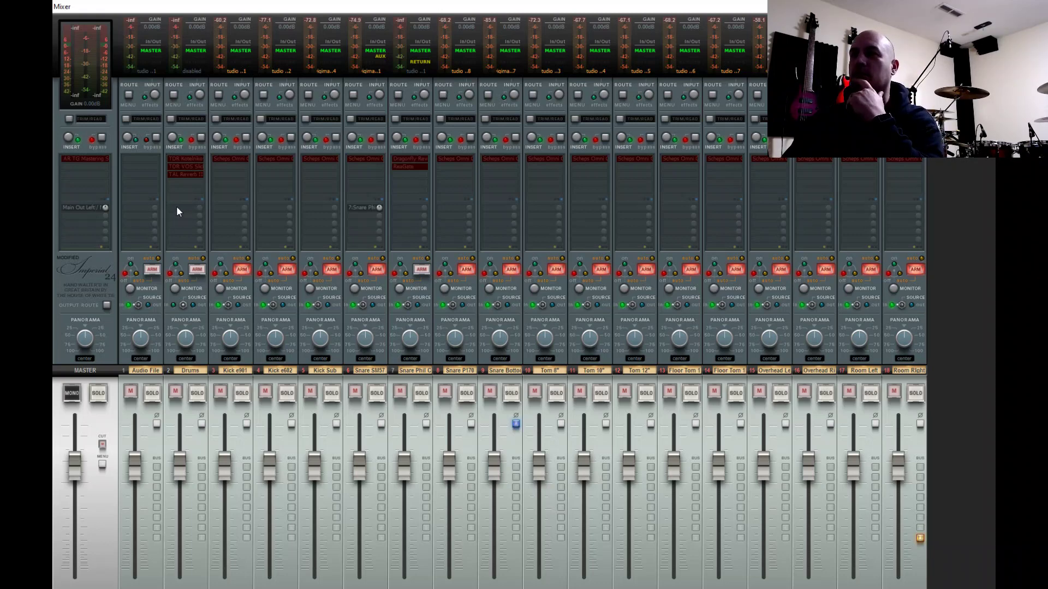
{"action": "left_click", "coordinate": [176, 205]}
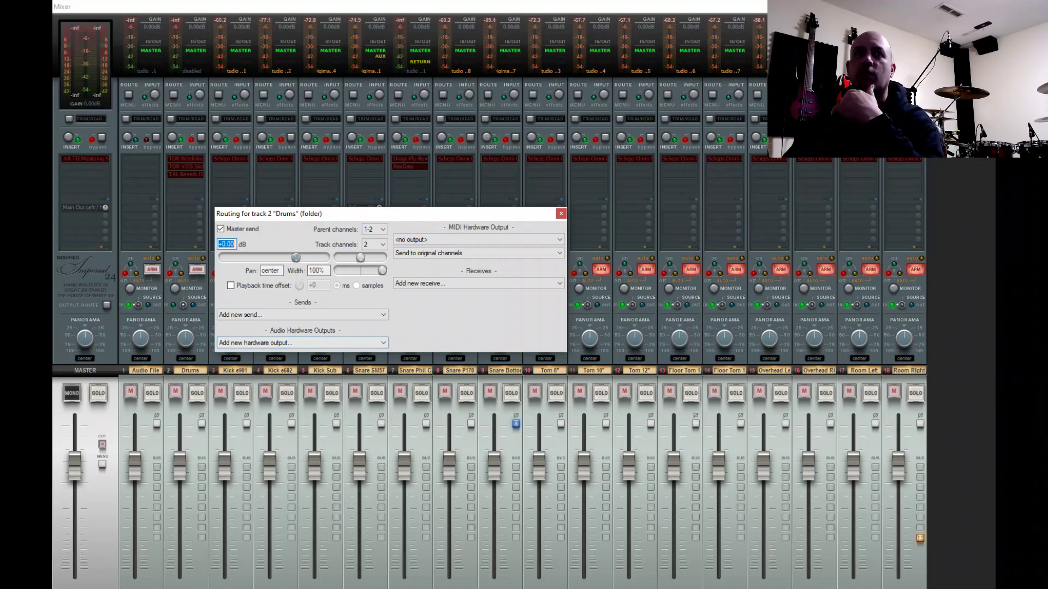
{"action": "key", "text": "Escape"}
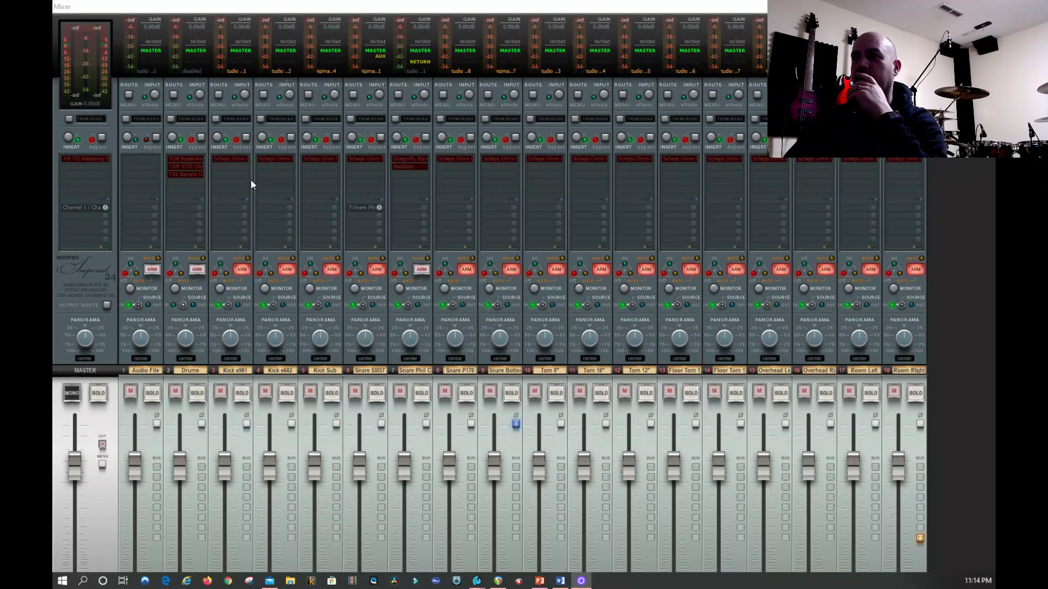
{"action": "left_click", "coordinate": [181, 207]}
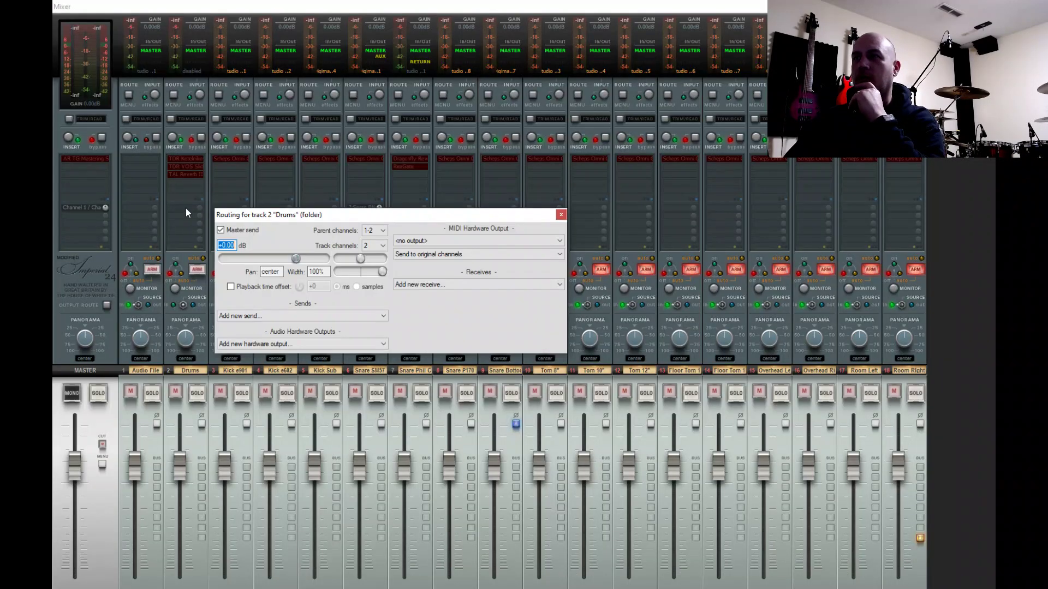
{"action": "left_click", "coordinate": [300, 344]}
{"action": "left_click", "coordinate": [298, 354]}
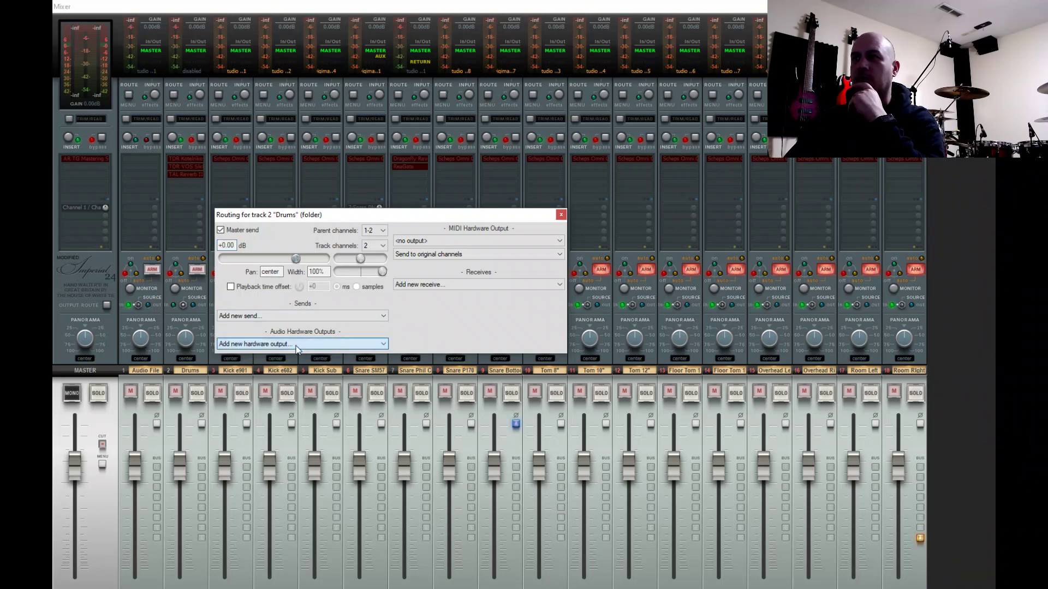
{"action": "key", "text": "Escape"}
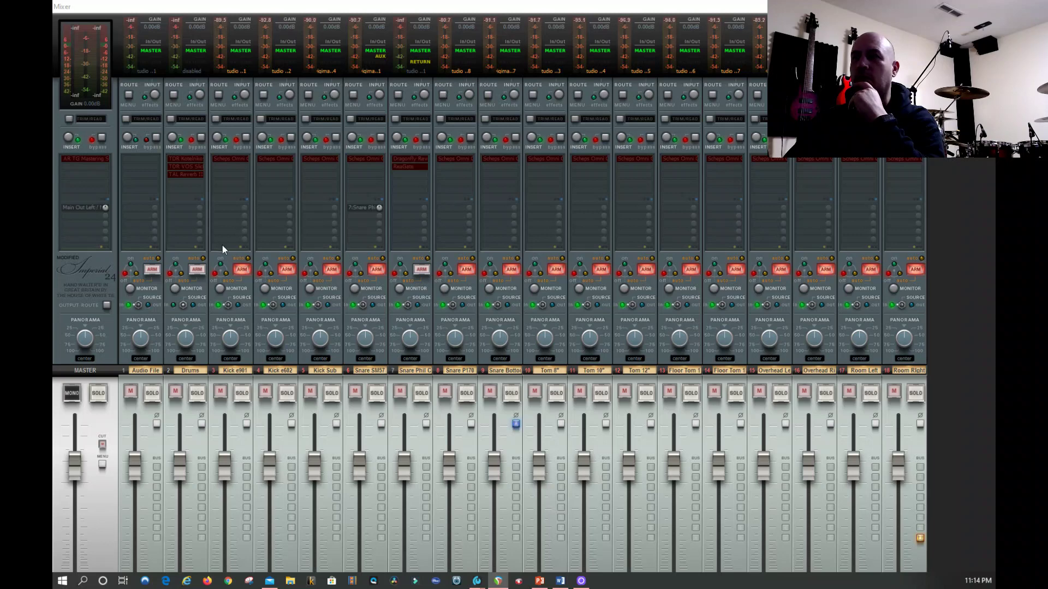
Add a Phones 1 Left / Phones 1 Right hardware output to the Drums folder track and raise its level to +3.01 dB
{"action": "left_click", "coordinate": [186, 208]}
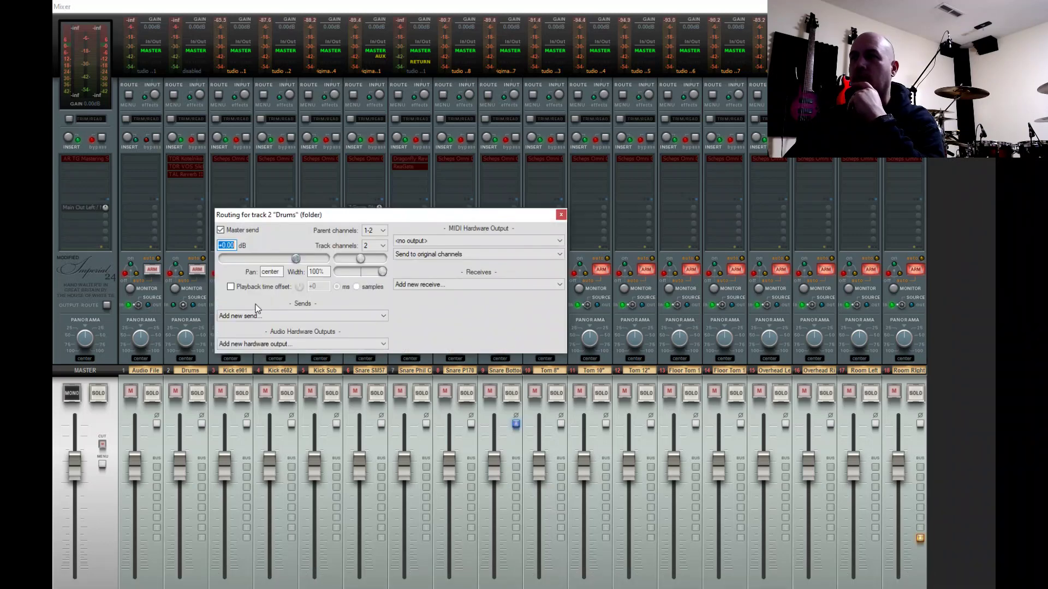
{"action": "left_click", "coordinate": [281, 344]}
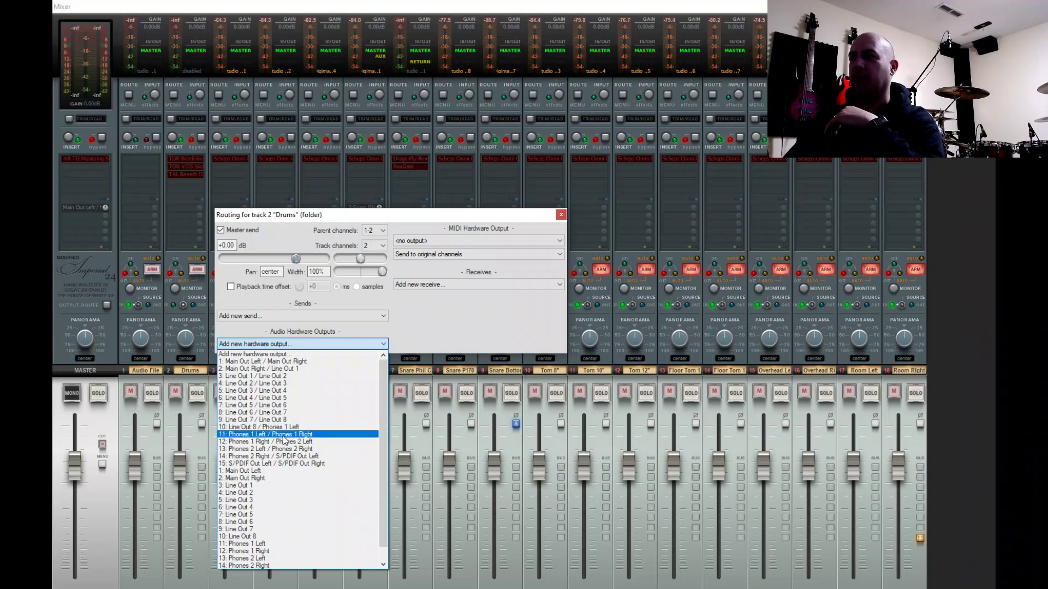
{"action": "left_click", "coordinate": [283, 436]}
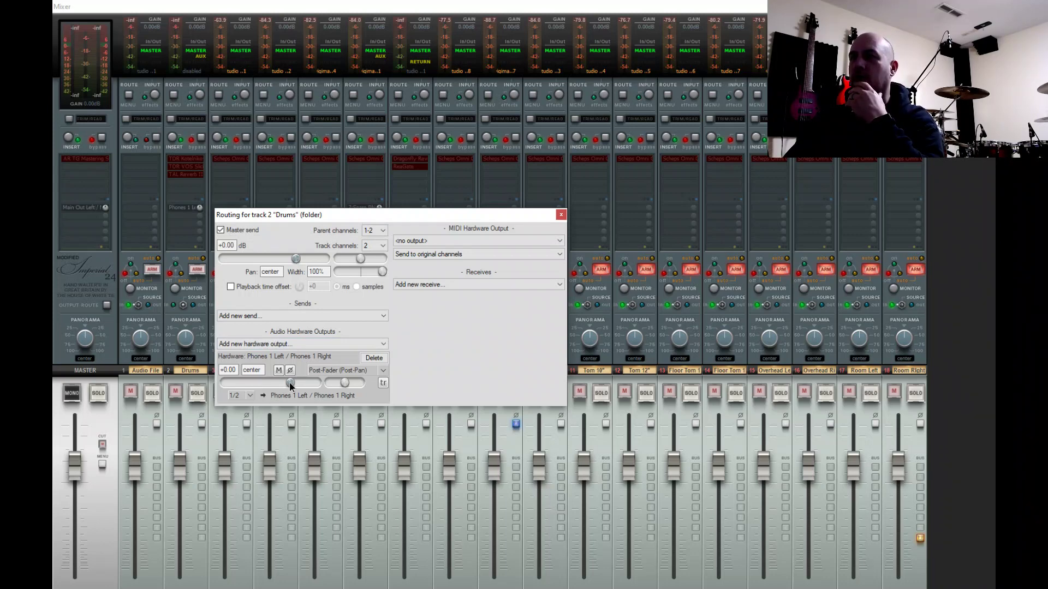
{"action": "left_click_drag", "start_coordinate": [289, 383], "coordinate": [296, 387]}
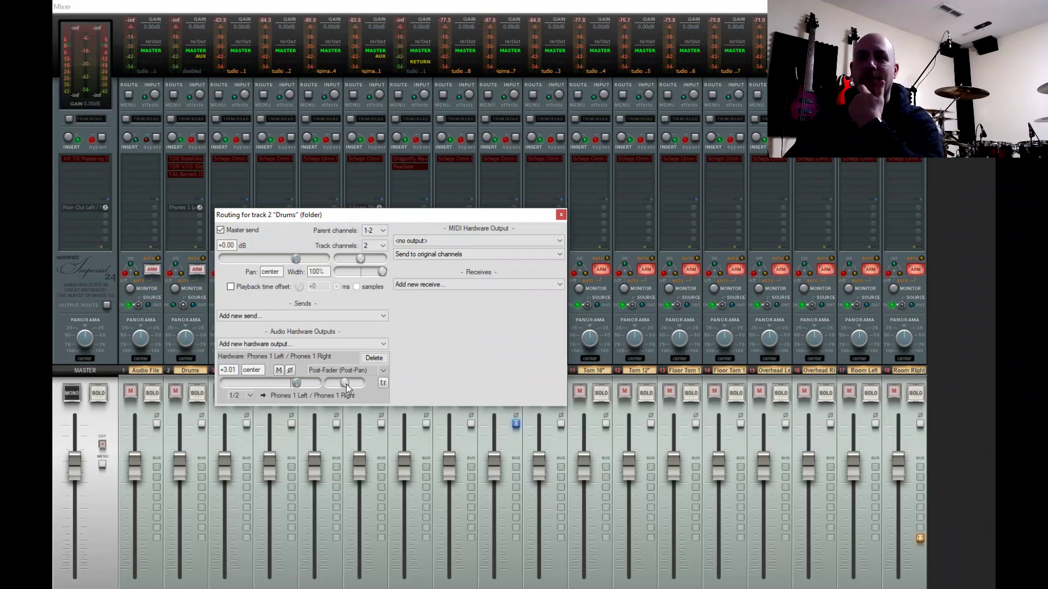
Try panning the Drums track's Phones 1 output 100% right, and return its pan to center
{"action": "left_click_drag", "start_coordinate": [346, 384], "coordinate": [400, 394]}
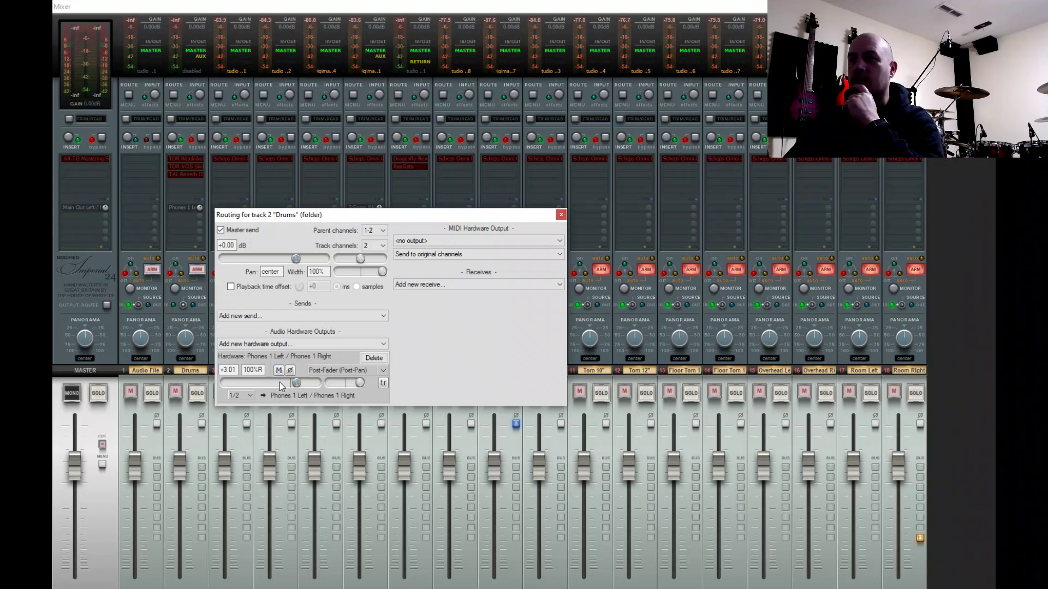
{"action": "left_click", "coordinate": [251, 396]}
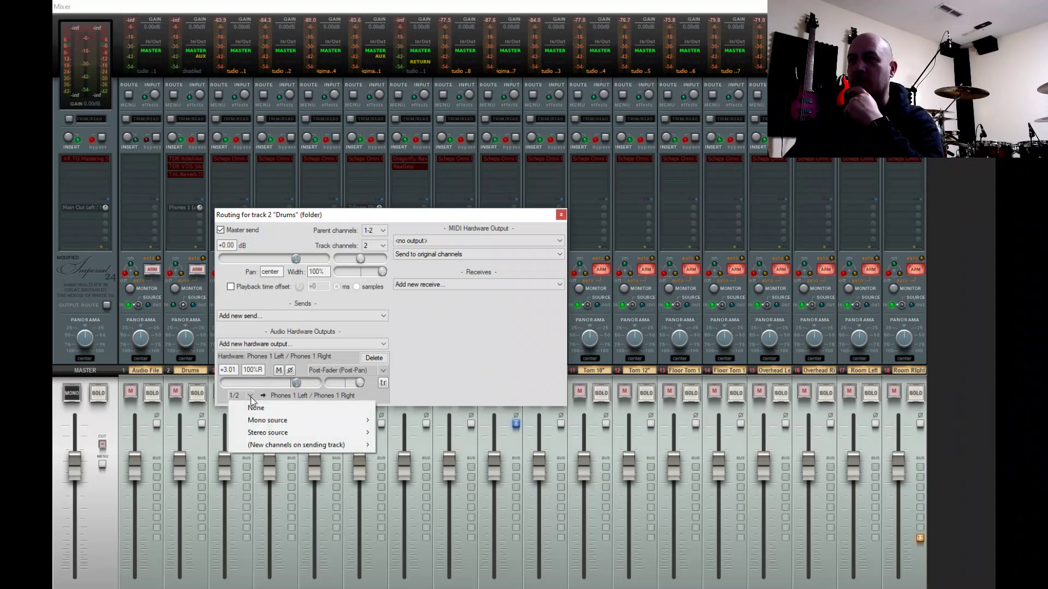
{"action": "mouse_move", "coordinate": [271, 426]}
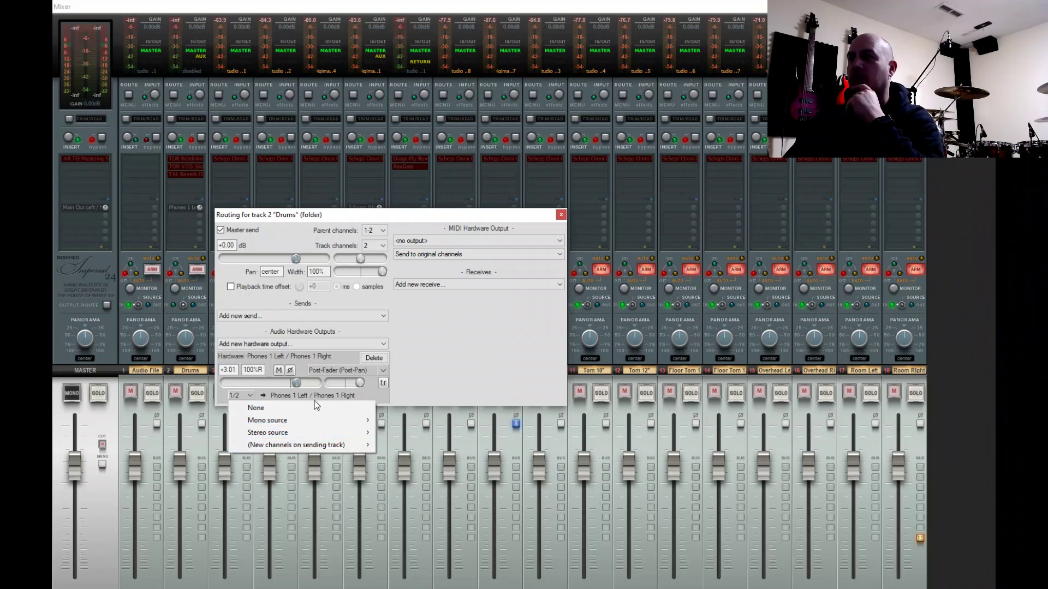
{"action": "left_click", "coordinate": [445, 385]}
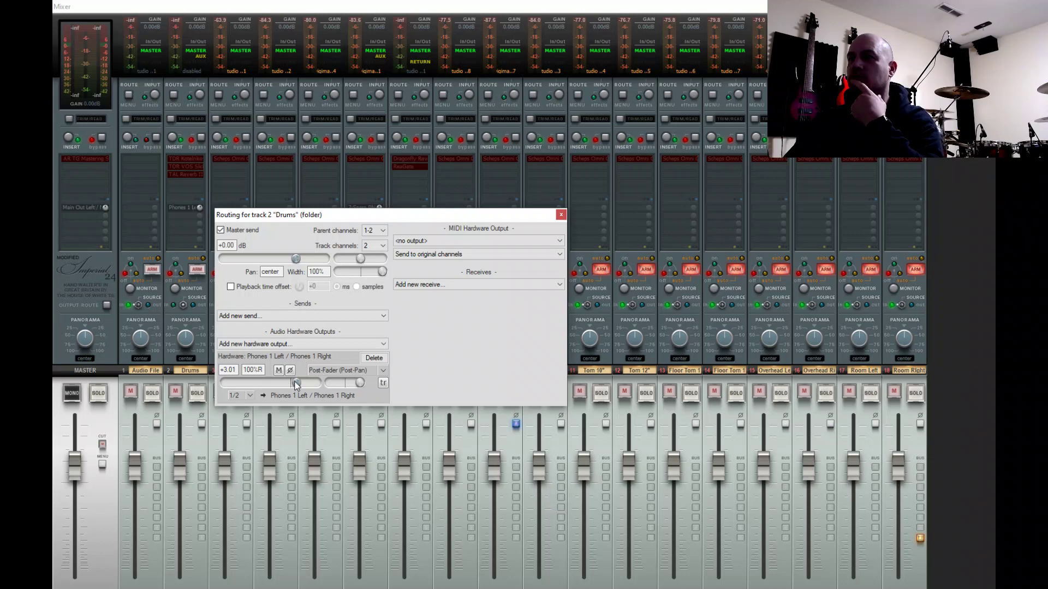
{"action": "double_click", "coordinate": [345, 385]}
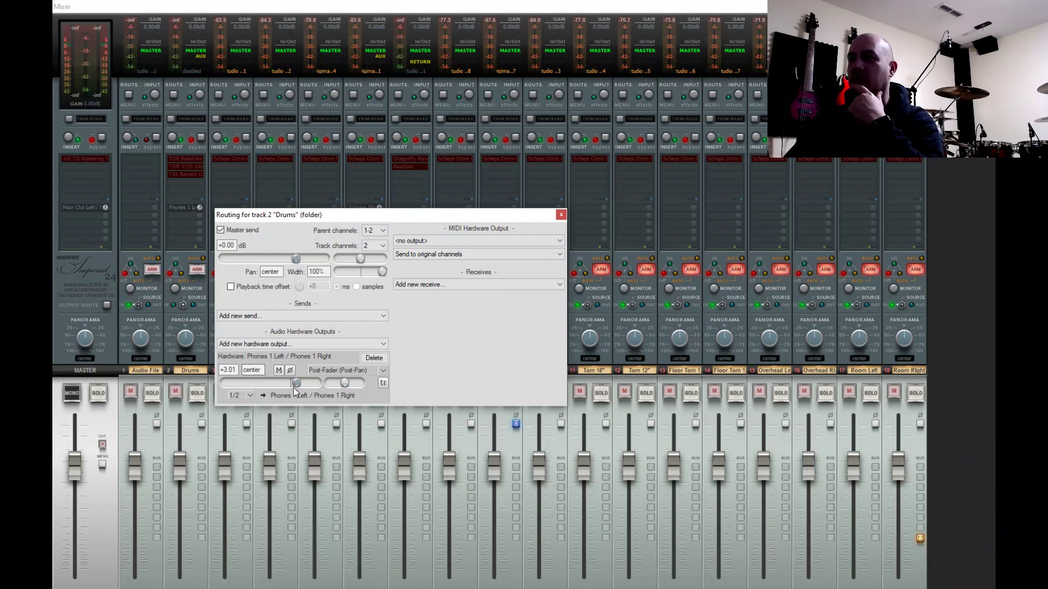
Fine-tune the Drums track's Phones 1 output level to +3.05 dB and close its routing window
{"action": "scroll", "coordinate": [295, 389], "scroll_direction": "down", "scroll_amount": 3}
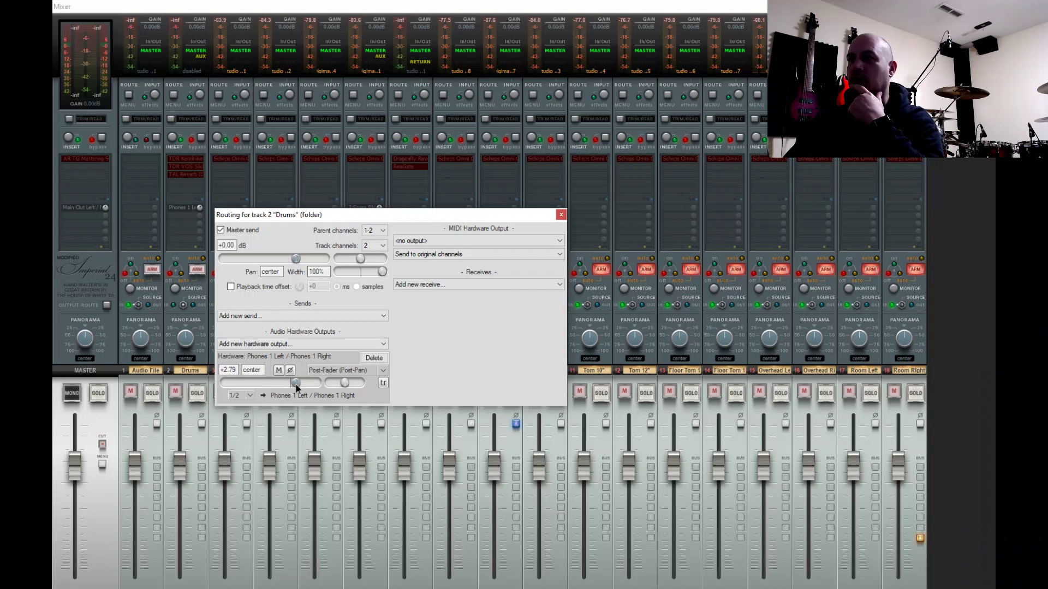
{"action": "scroll", "coordinate": [297, 389], "scroll_direction": "up", "scroll_amount": 3}
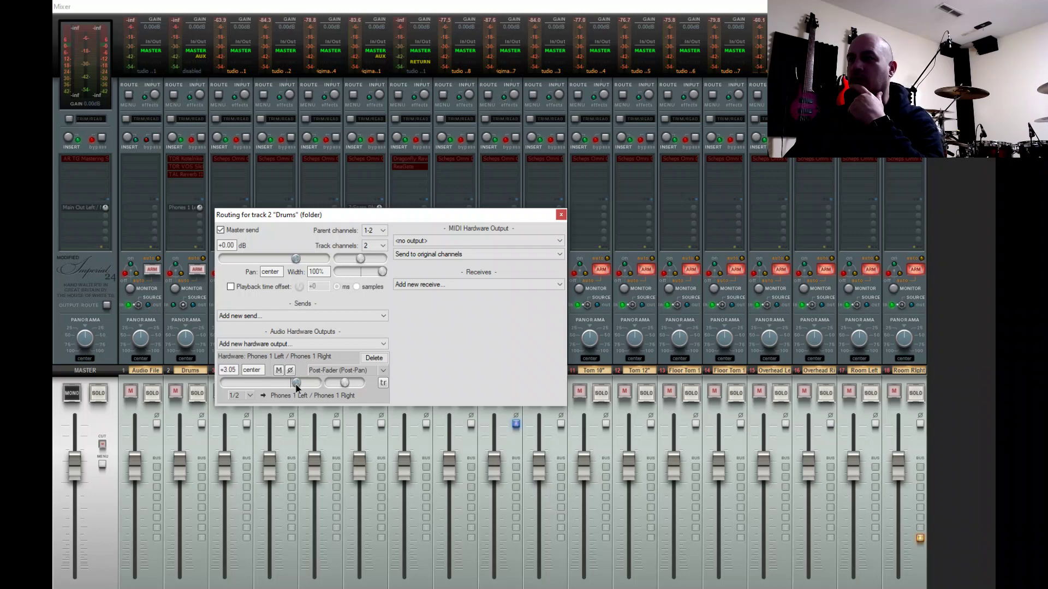
{"action": "left_click", "coordinate": [560, 214]}
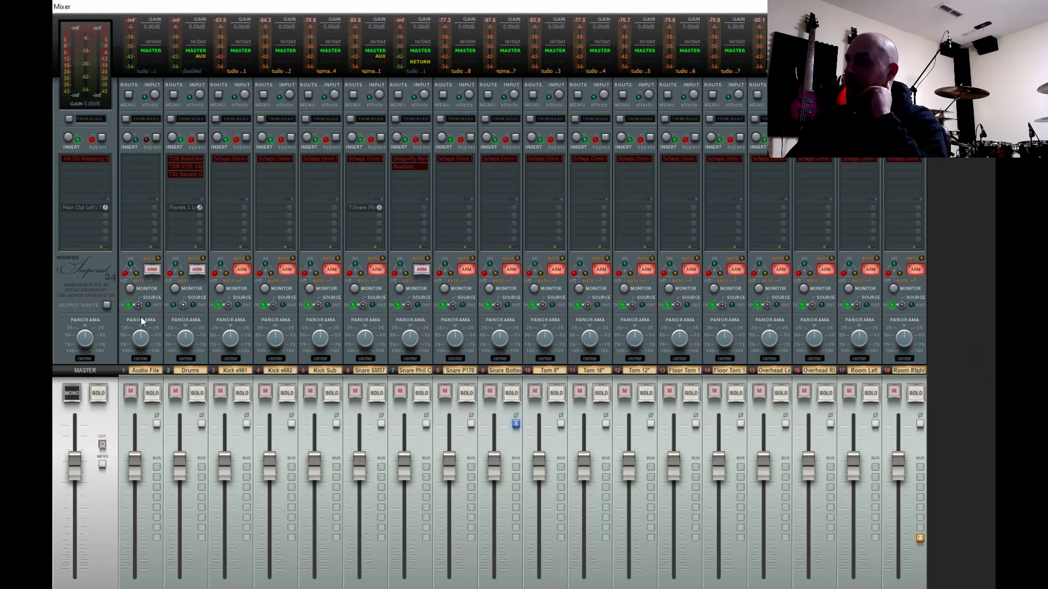
Add a Phones 1 Left / Phones 1 Right hardware output to the Audio File track
{"action": "left_click", "coordinate": [143, 206]}
{"action": "left_click", "coordinate": [264, 343]}
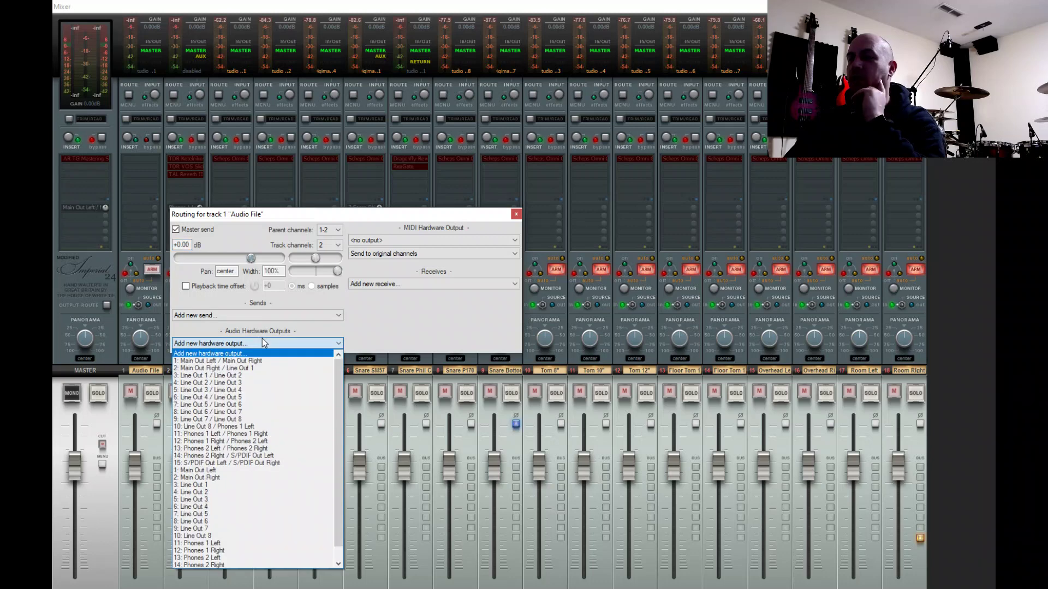
{"action": "left_click", "coordinate": [241, 434]}
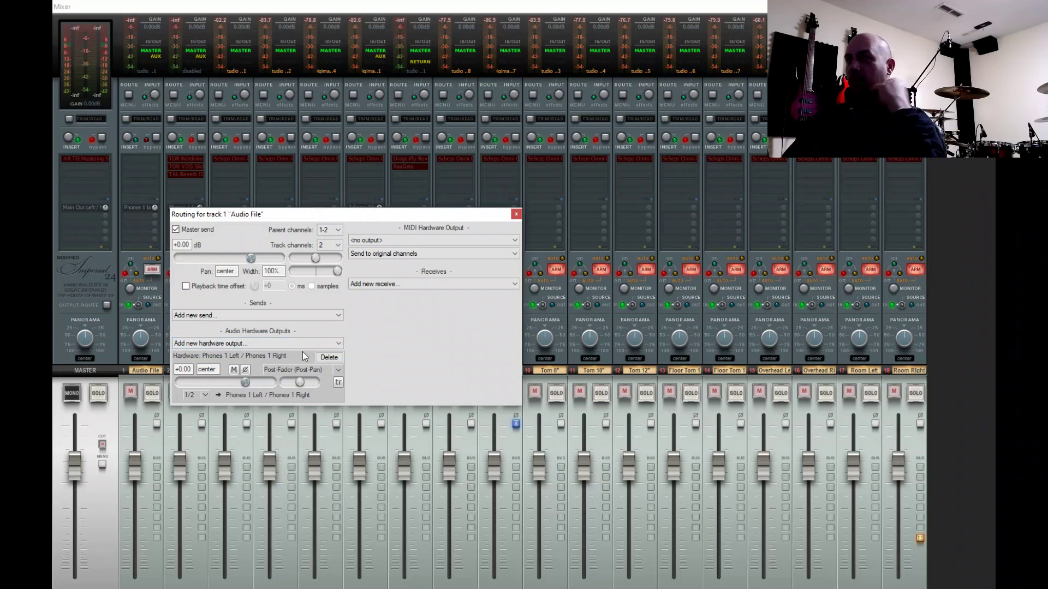
{"action": "left_click", "coordinate": [516, 214]}
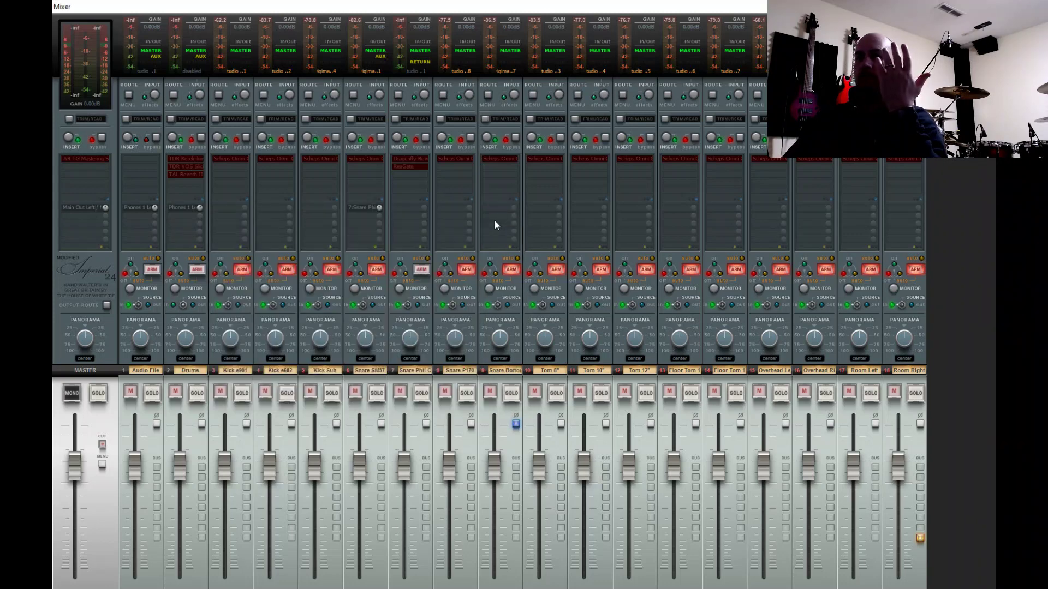
Add a Phones 1 Left / Phones 1 Right hardware output to the Kick e602 track with its level at +1.90 dB
{"action": "left_click", "coordinate": [266, 206]}
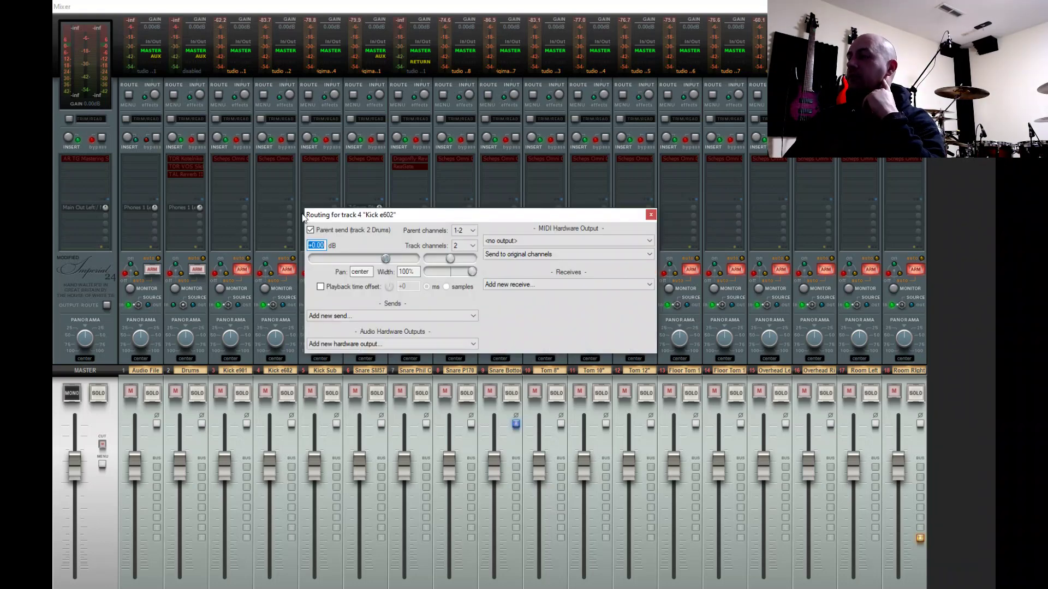
{"action": "left_click", "coordinate": [367, 345]}
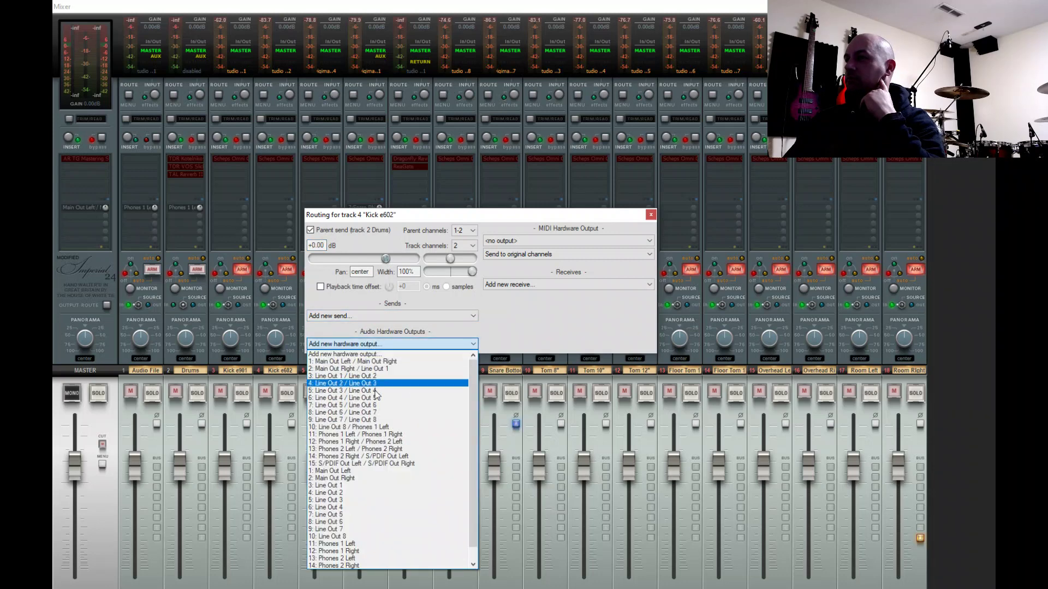
{"action": "left_click", "coordinate": [377, 434]}
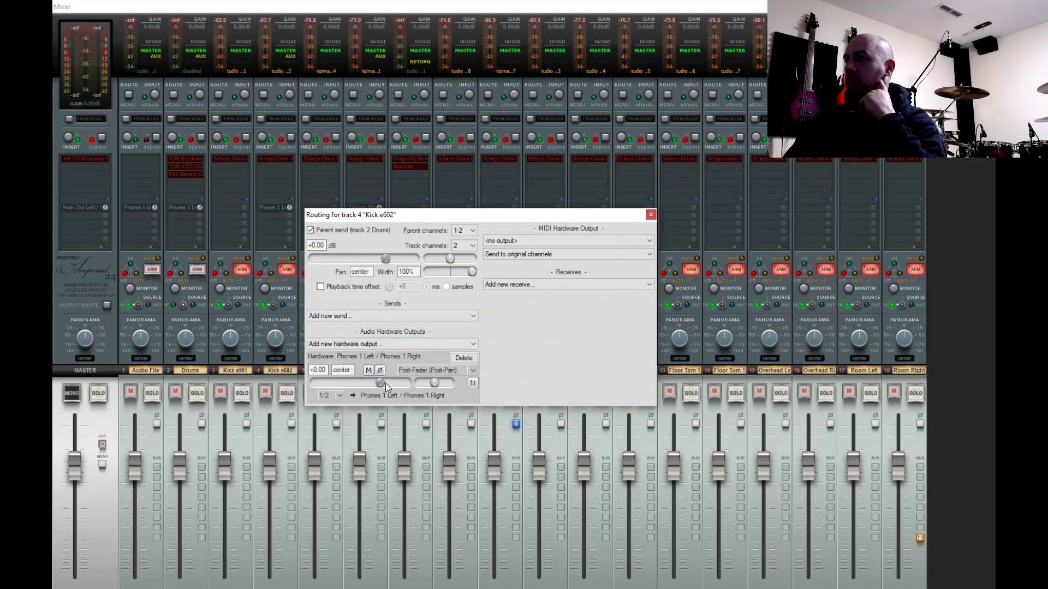
{"action": "left_click_drag", "start_coordinate": [382, 383], "coordinate": [385, 382]}
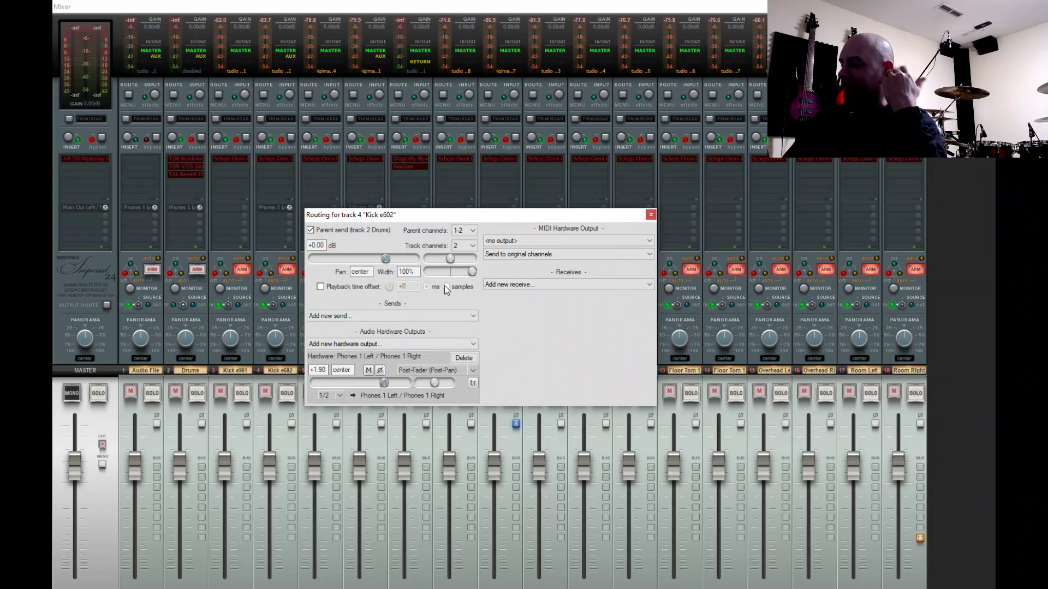
{"action": "left_click", "coordinate": [650, 214]}
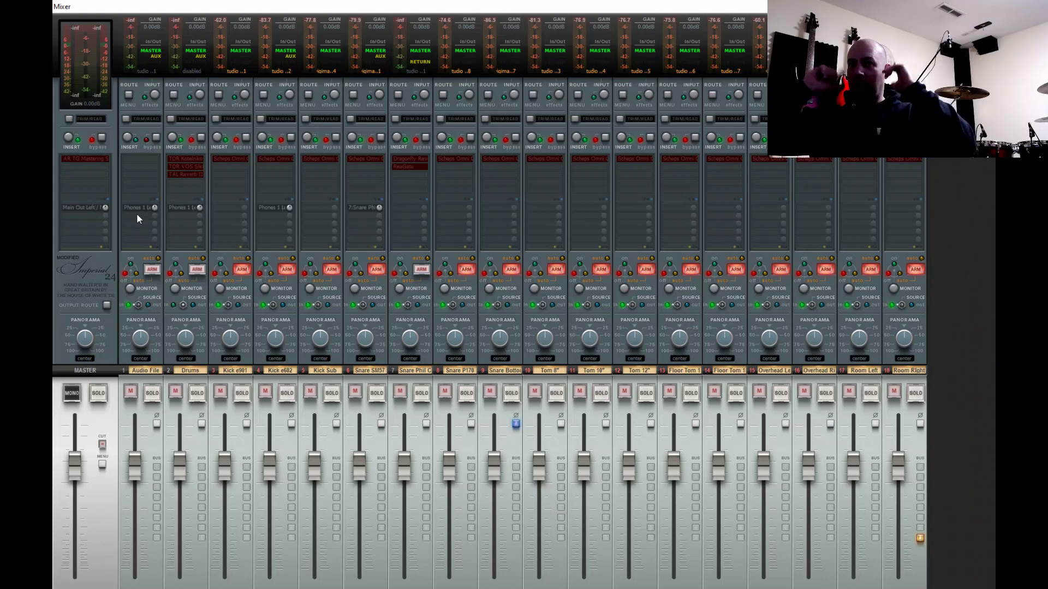
Add a Phones 2 Left / Phones 2 Right hardware output to the Drums folder track and pan it 100% right
{"action": "left_click", "coordinate": [175, 215]}
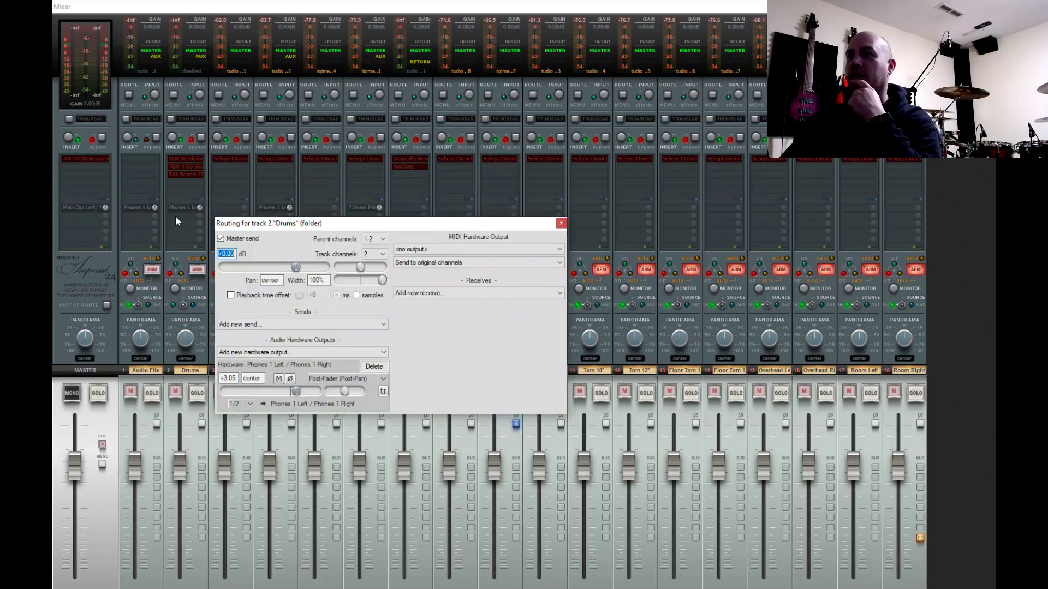
{"action": "left_click", "coordinate": [309, 353]}
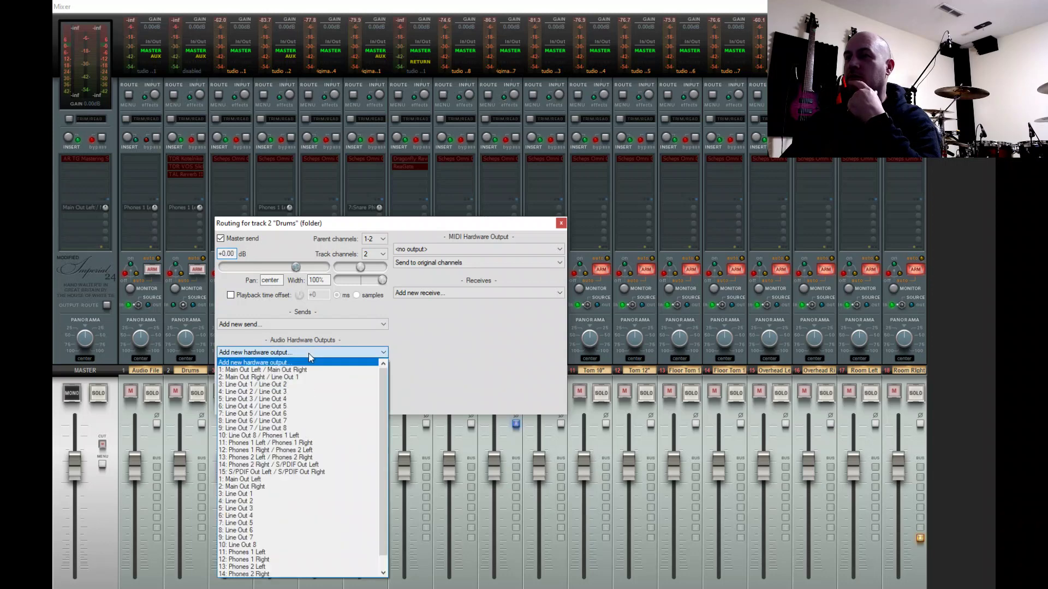
{"action": "left_click", "coordinate": [288, 457]}
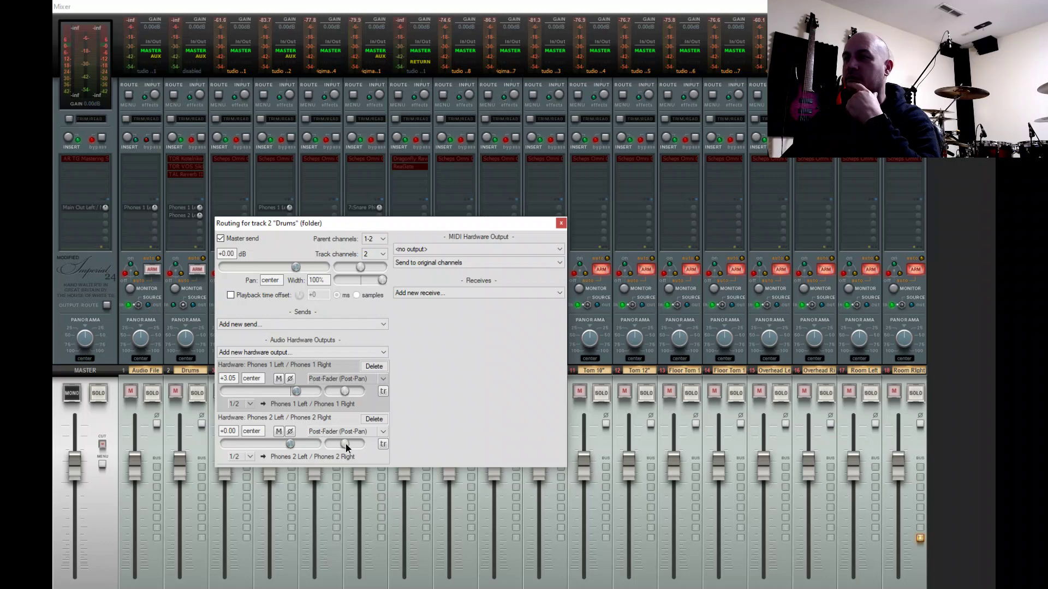
{"action": "left_click_drag", "start_coordinate": [346, 444], "coordinate": [378, 446]}
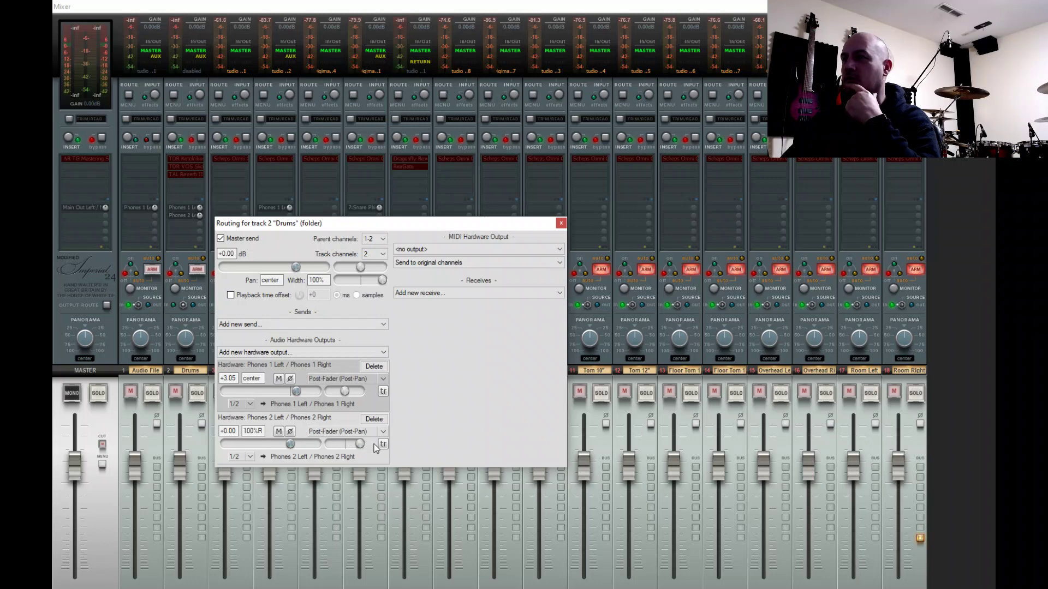
Add a Phones 2 Left / Phones 2 Right hardware output to the Audio File track, pan it 100% left and close the routing window
{"action": "left_click", "coordinate": [561, 223]}
{"action": "left_click", "coordinate": [140, 215]}
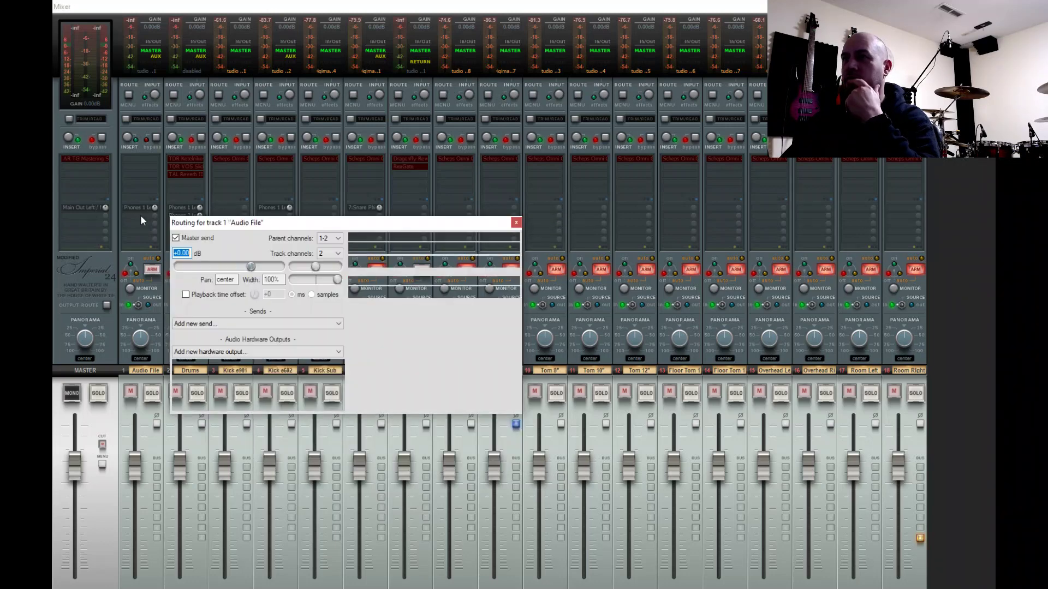
{"action": "left_click", "coordinate": [292, 352]}
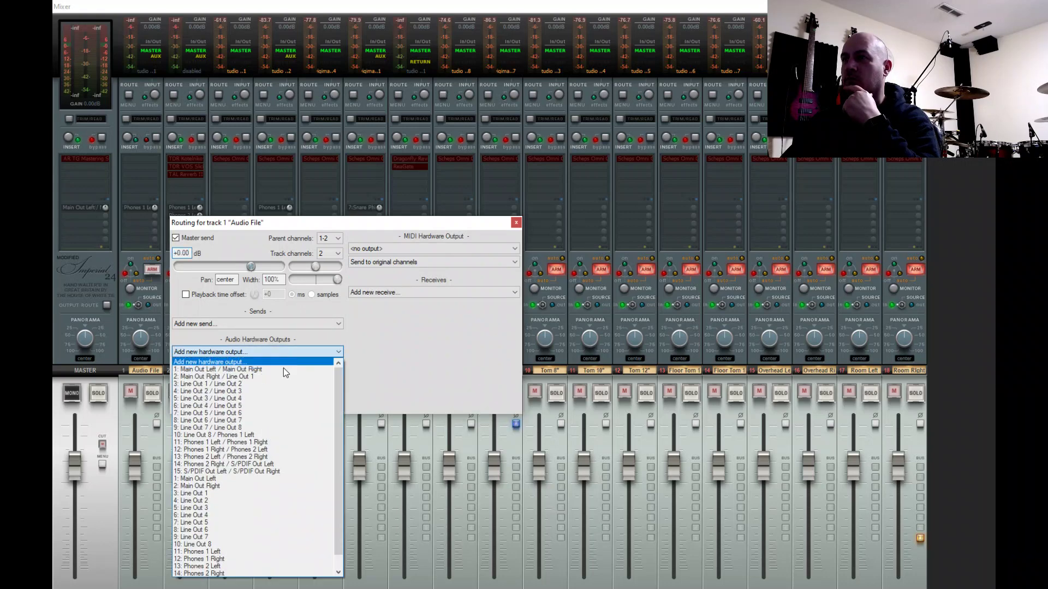
{"action": "left_click", "coordinate": [242, 457]}
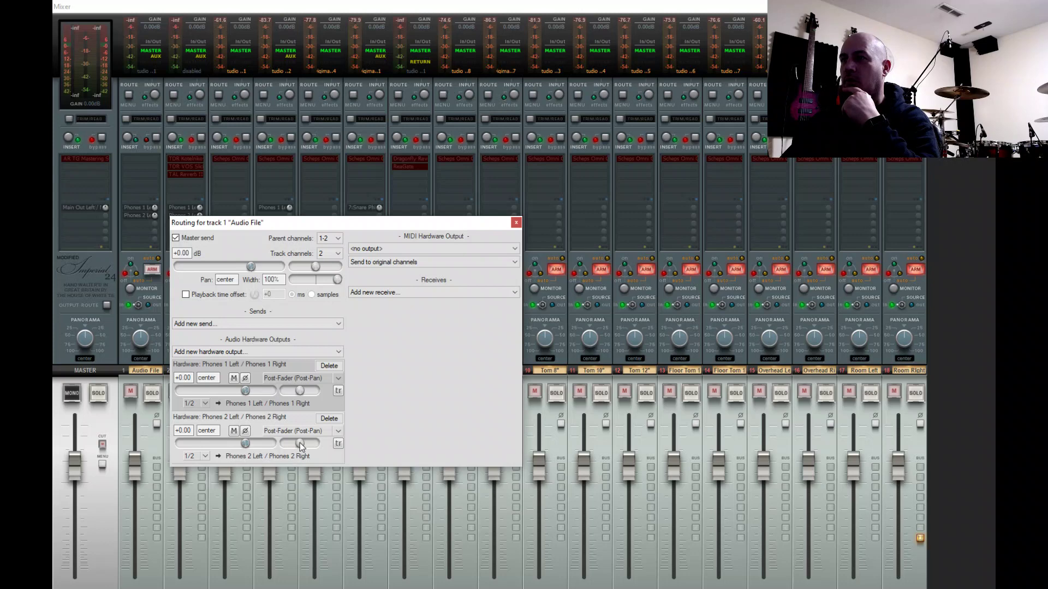
{"action": "left_click_drag", "start_coordinate": [300, 443], "coordinate": [267, 449]}
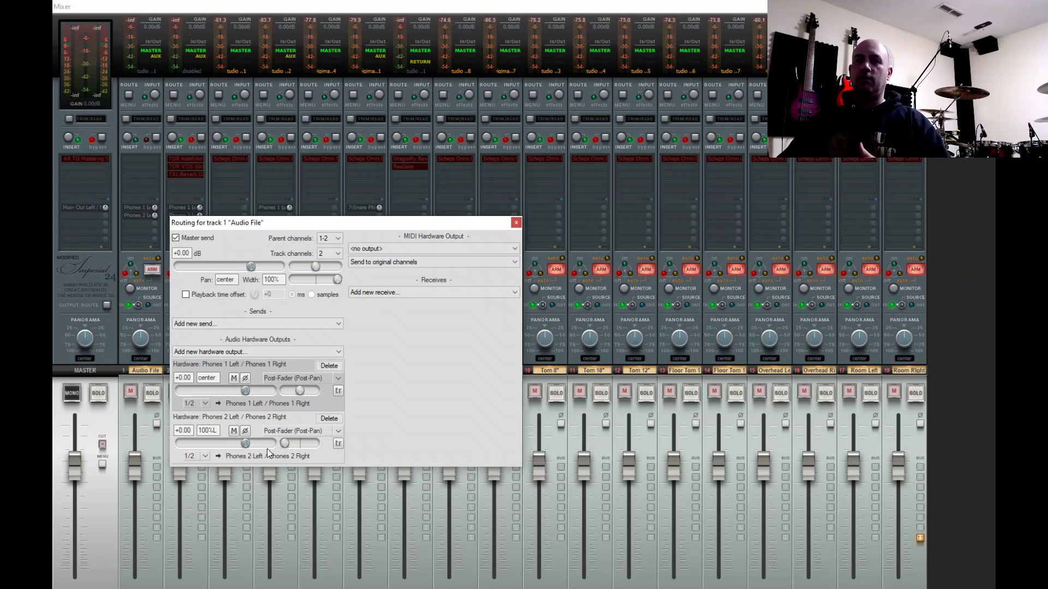
{"action": "left_click", "coordinate": [516, 223]}
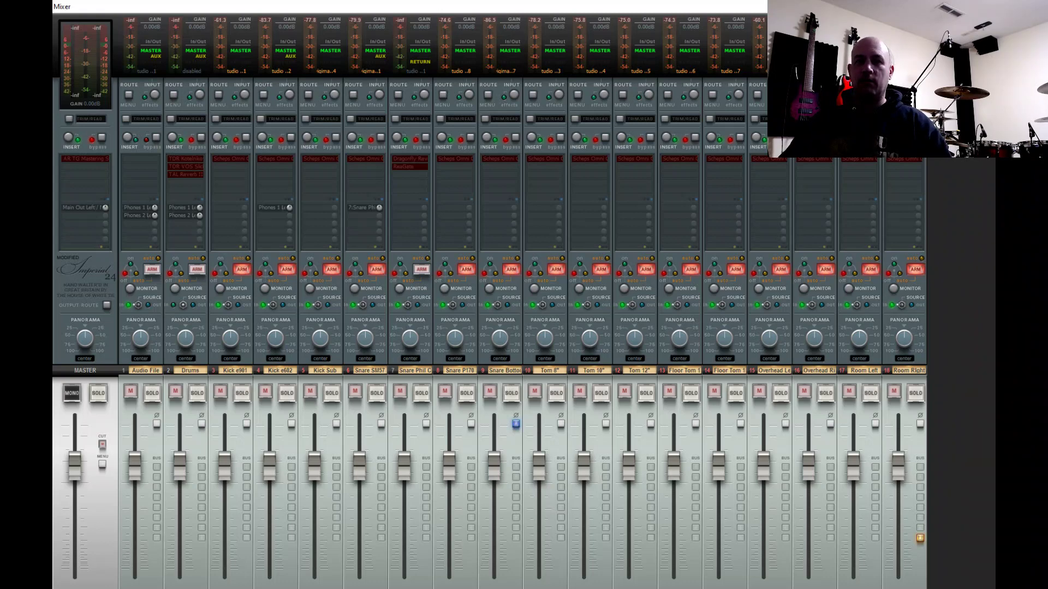
Switch to Universal Control, open the Studio 192 mixer and show the DAW and headphone channels in the Main mix
{"action": "mouse_move", "coordinate": [482, 587]}
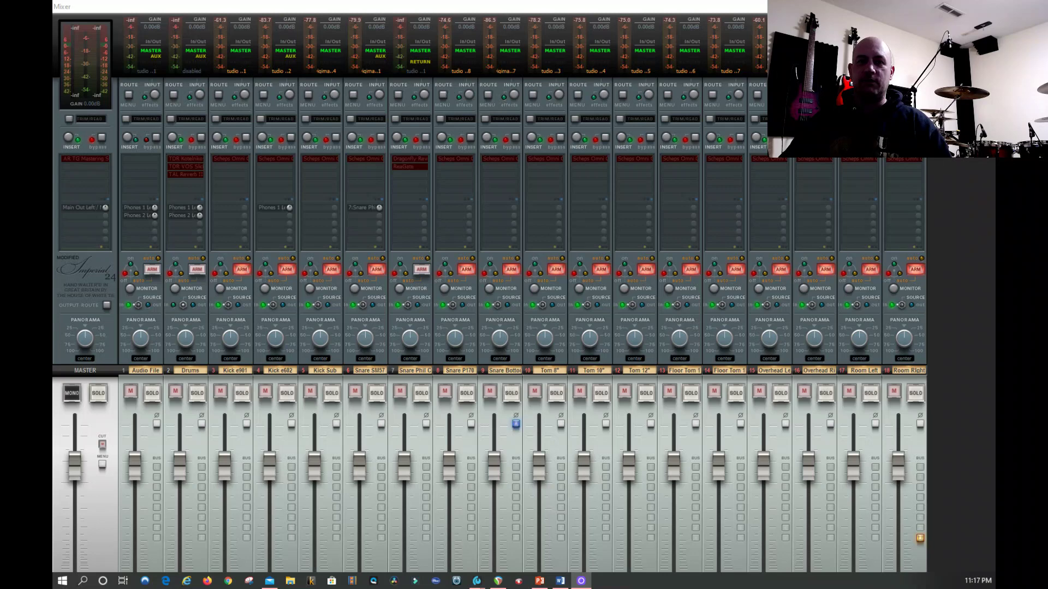
{"action": "left_click", "coordinate": [476, 581]}
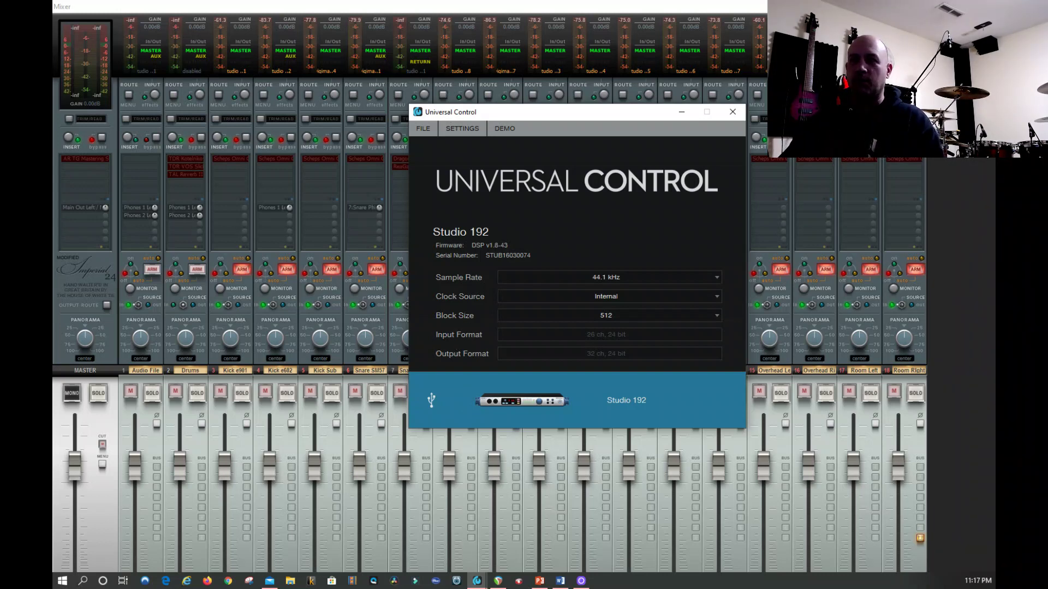
{"action": "left_click", "coordinate": [627, 400]}
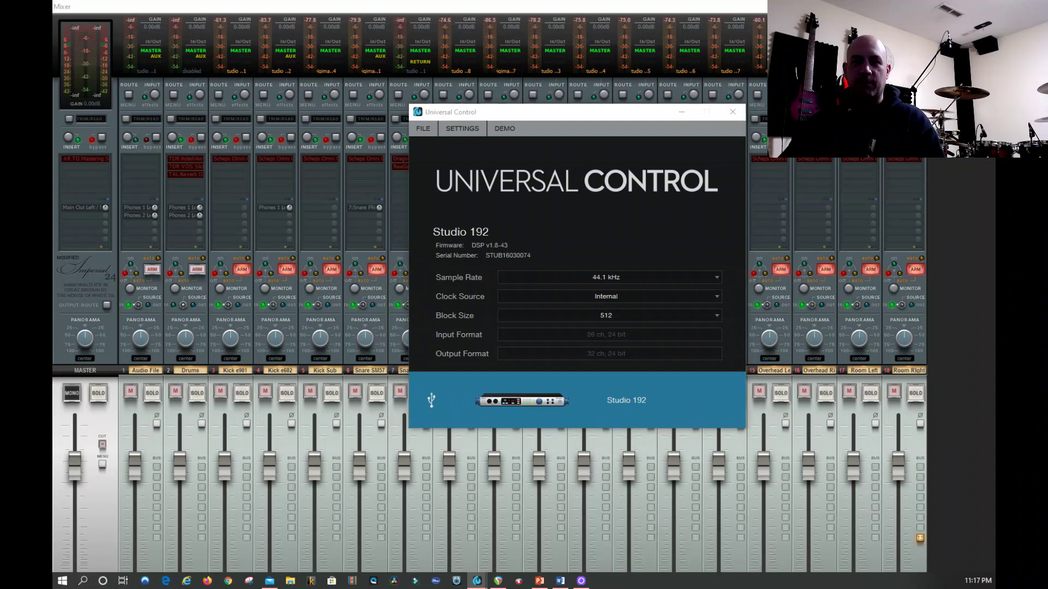
{"action": "left_click_drag", "start_coordinate": [626, 569], "coordinate": [110, 585]}
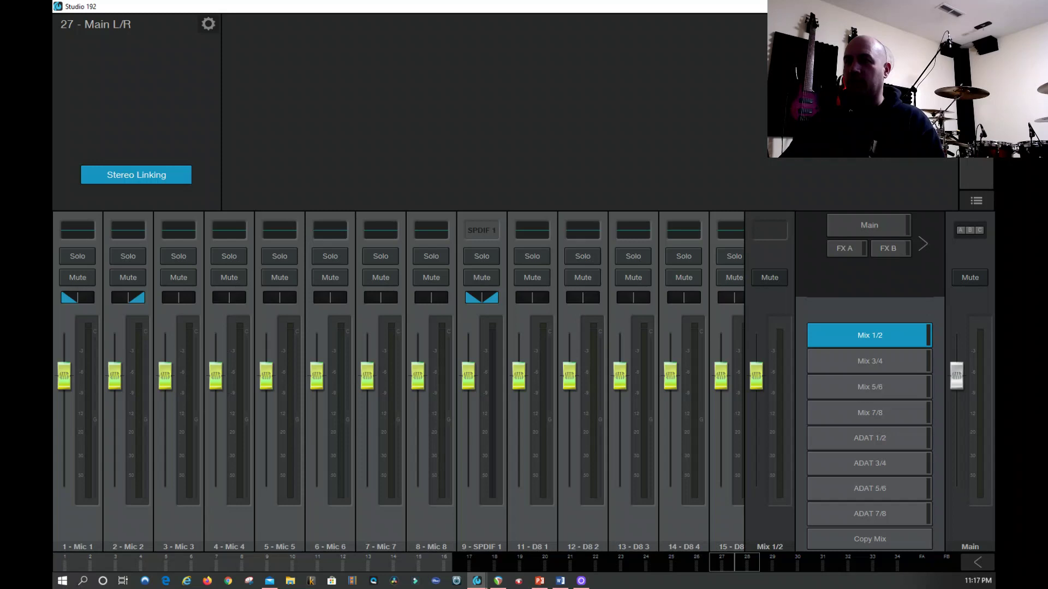
{"action": "left_click", "coordinate": [88, 529]}
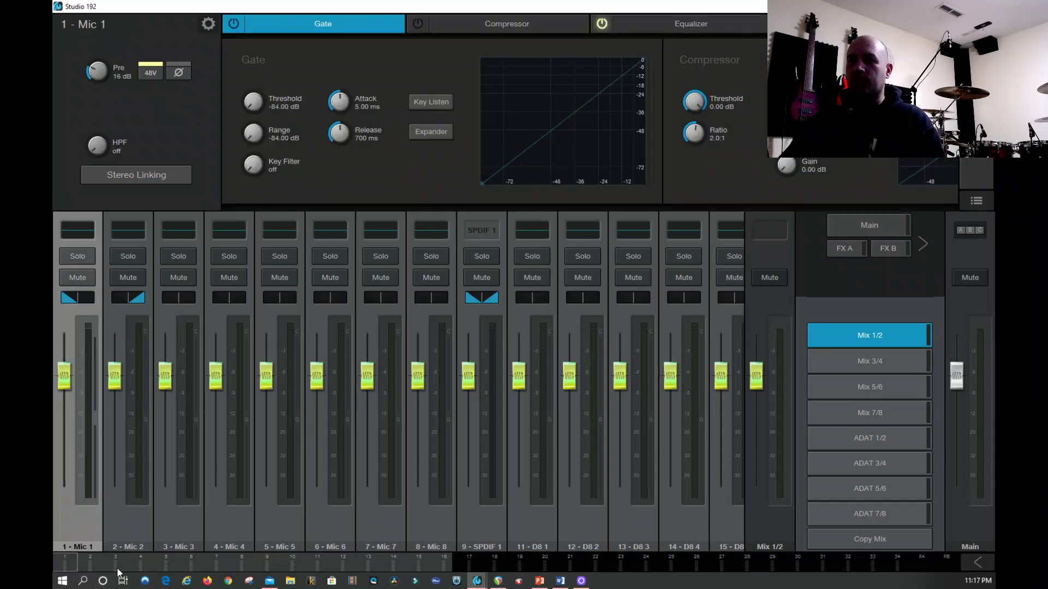
{"action": "left_click_drag", "start_coordinate": [110, 564], "coordinate": [717, 583]}
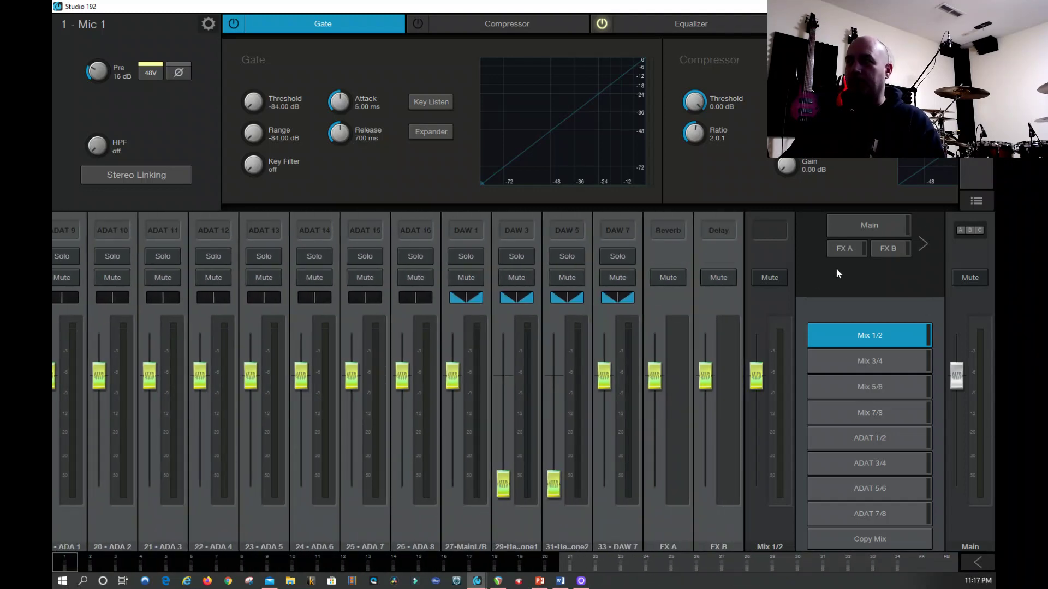
{"action": "left_click", "coordinate": [868, 225]}
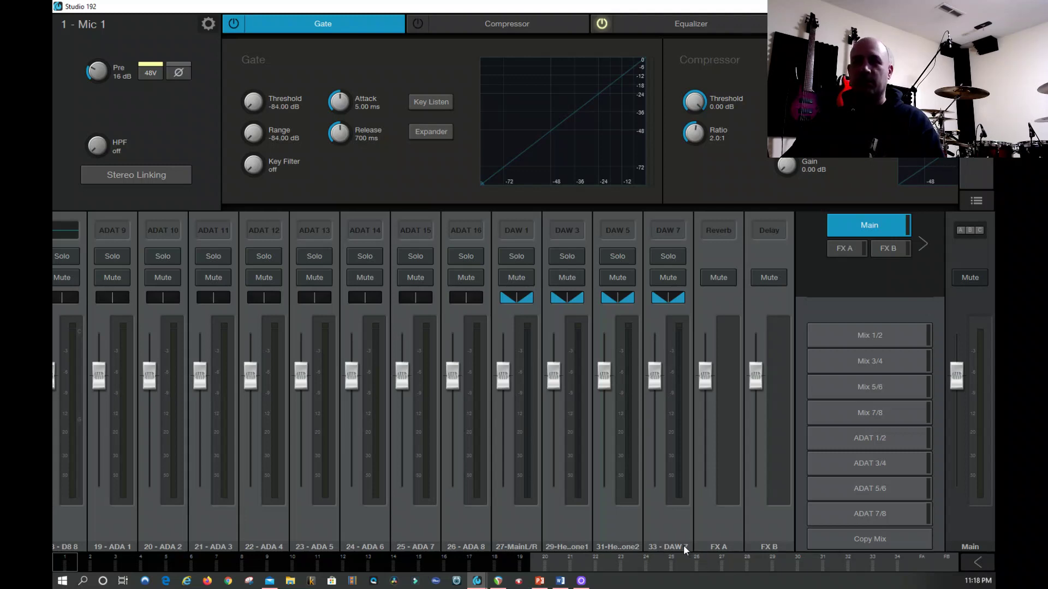
Inspect stereo linking on the Headphone 1, Headphone 2 and DAW 7 channels, toggling it off and back on for Headphone 1 and DAW 7
{"action": "left_click", "coordinate": [578, 537]}
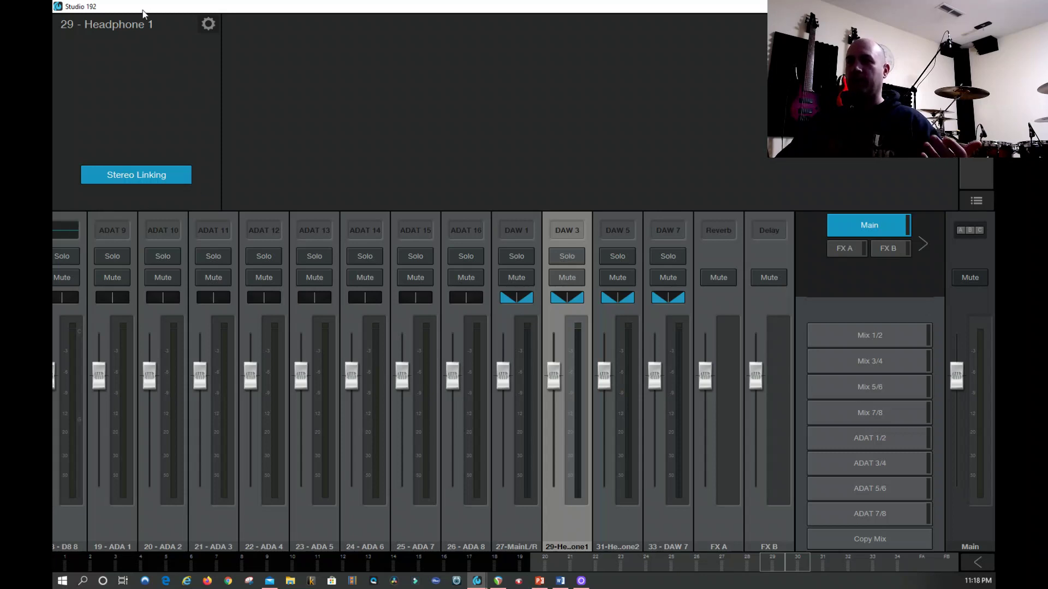
{"action": "left_click", "coordinate": [147, 176]}
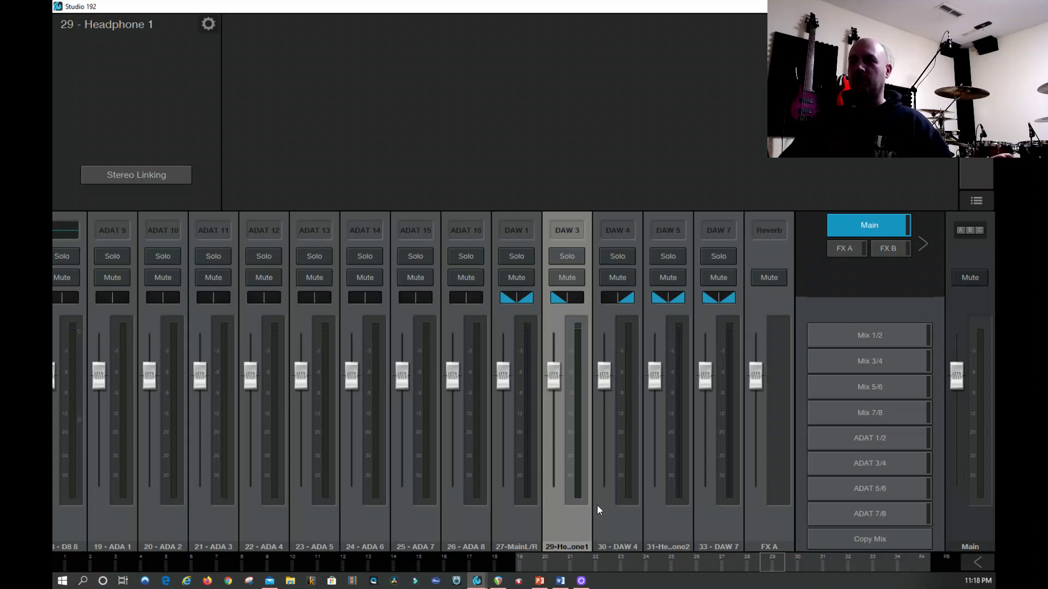
{"action": "left_click", "coordinate": [109, 173]}
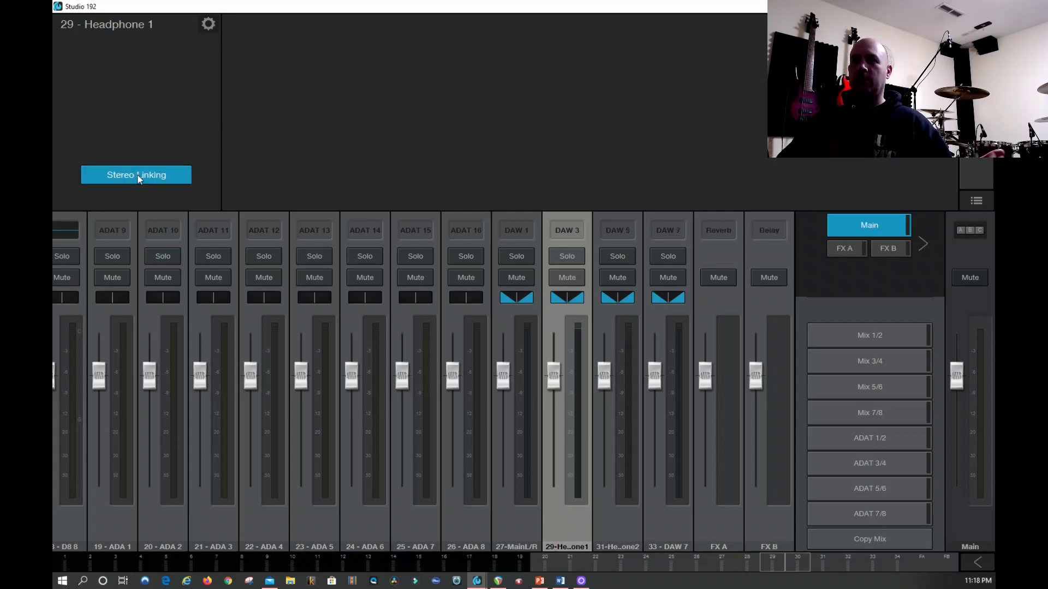
{"action": "left_click", "coordinate": [637, 520]}
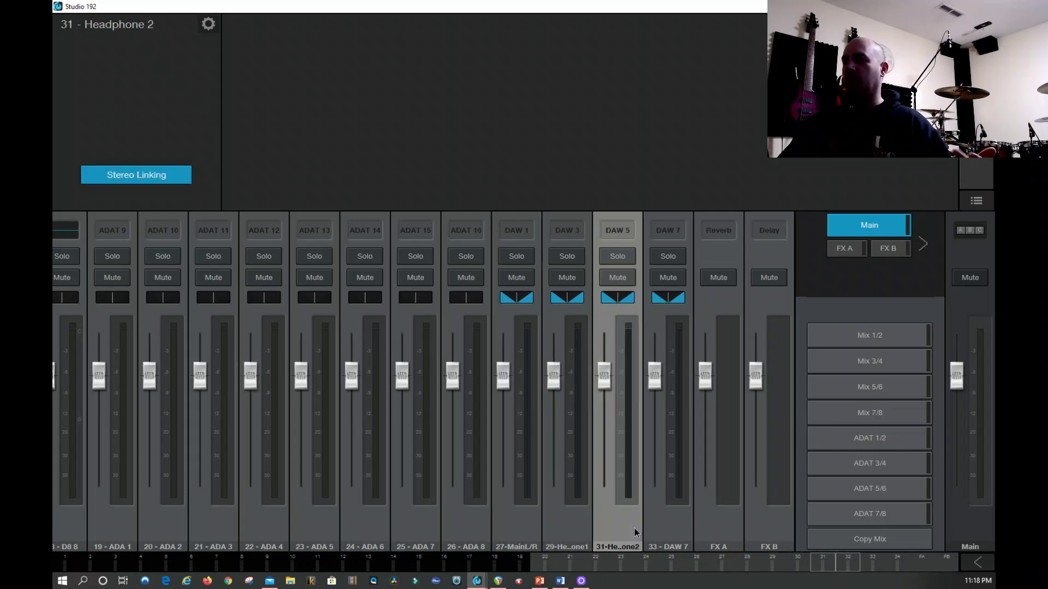
{"action": "left_click", "coordinate": [677, 538]}
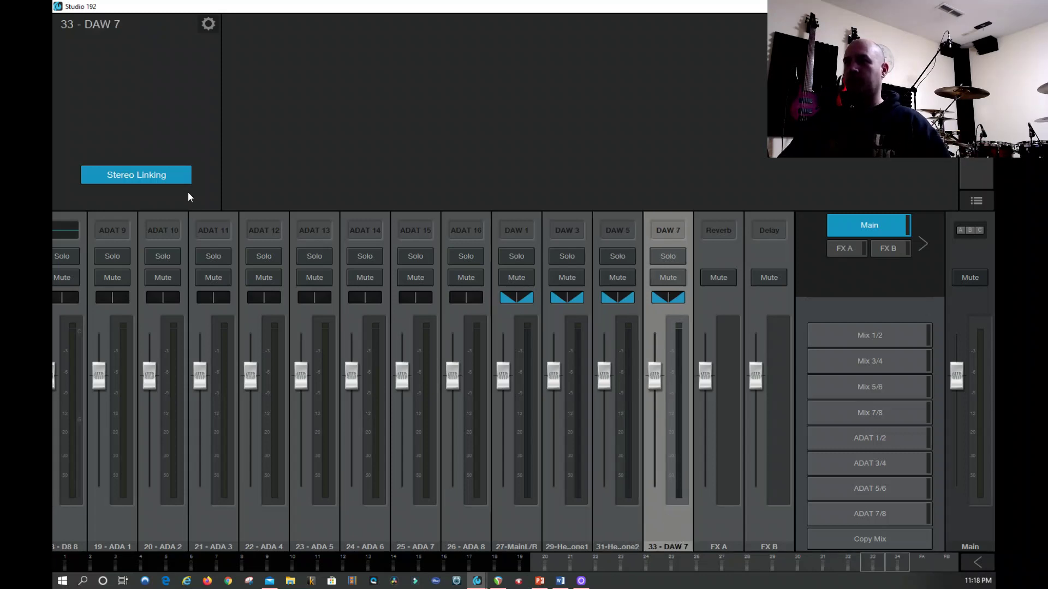
{"action": "left_click", "coordinate": [171, 176]}
{"action": "left_click", "coordinate": [173, 177]}
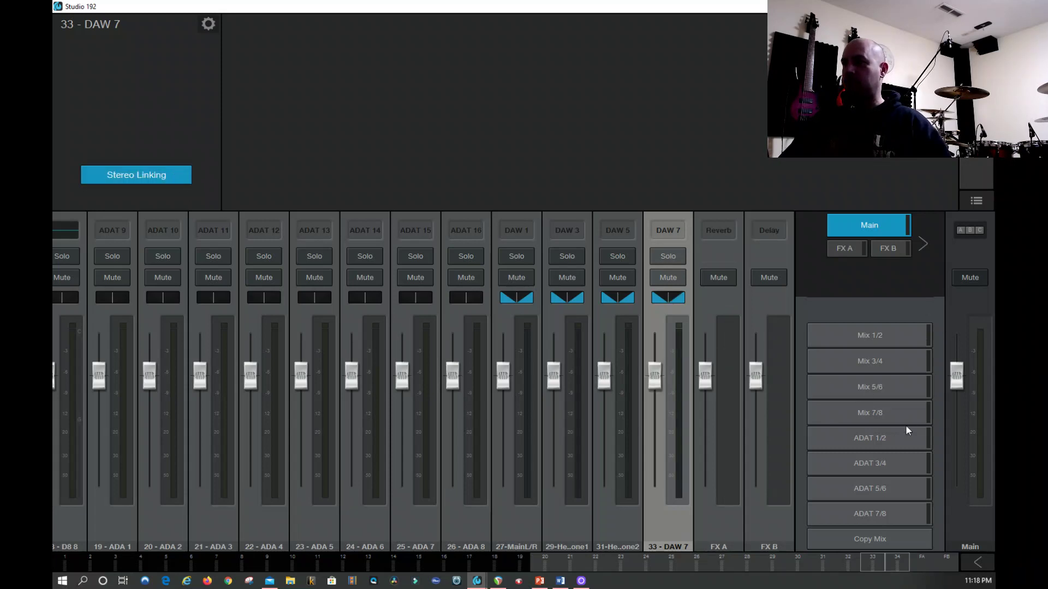
Lower the DAW 7 channel's fader all the way down in Mix 3/4, Mix 1/2 and Mix 5/6
{"action": "left_click", "coordinate": [863, 338]}
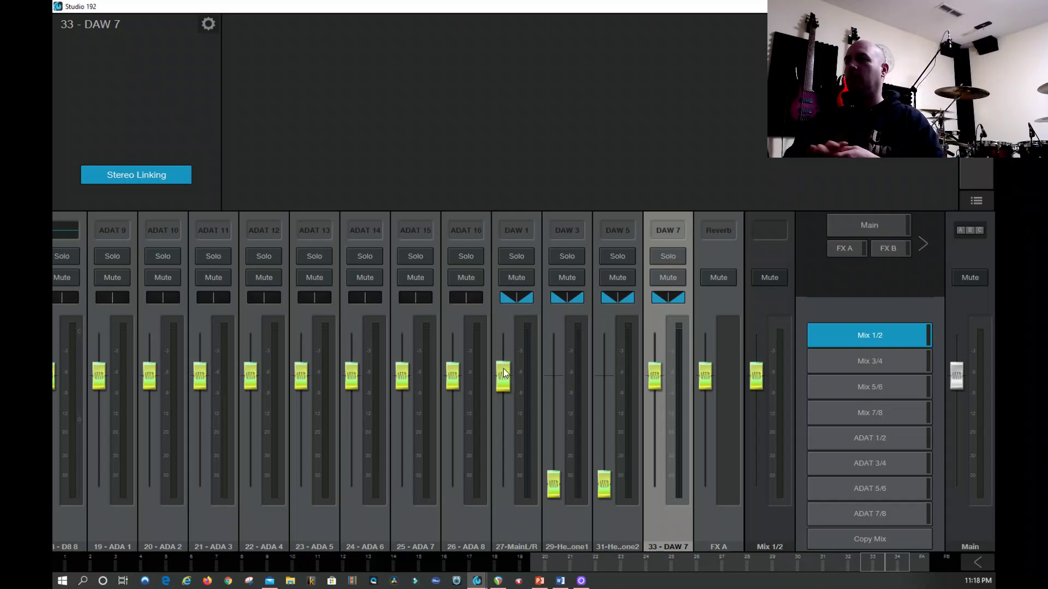
{"action": "left_click", "coordinate": [900, 368]}
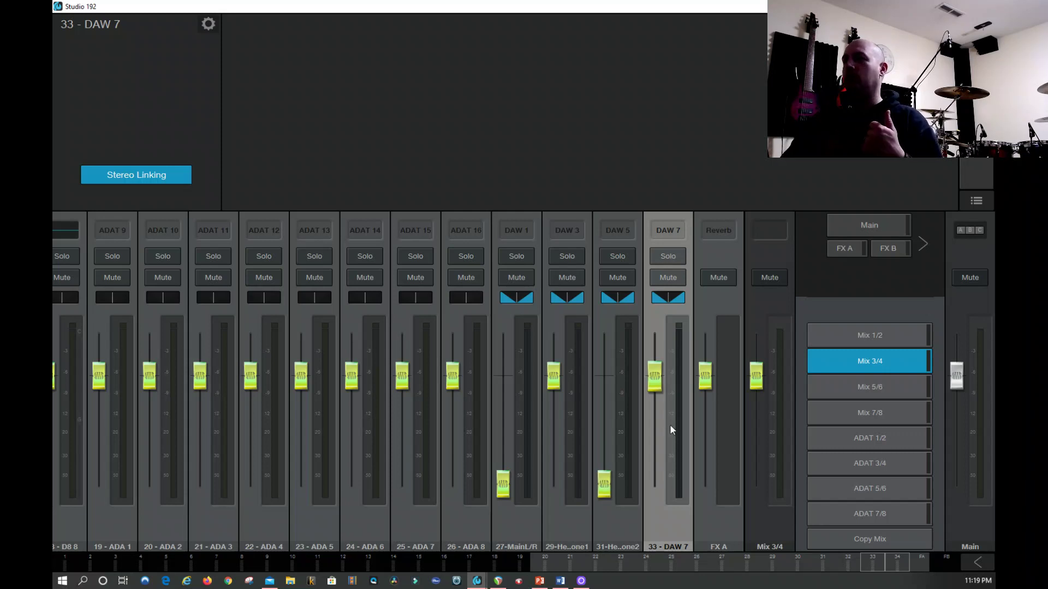
{"action": "left_click_drag", "start_coordinate": [655, 382], "coordinate": [660, 522]}
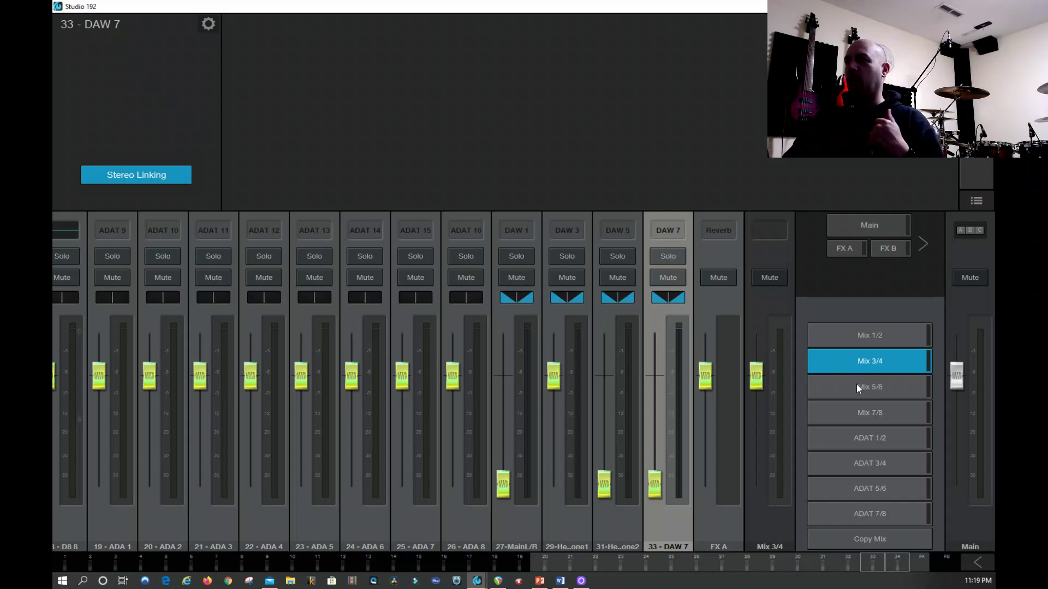
{"action": "left_click", "coordinate": [863, 330]}
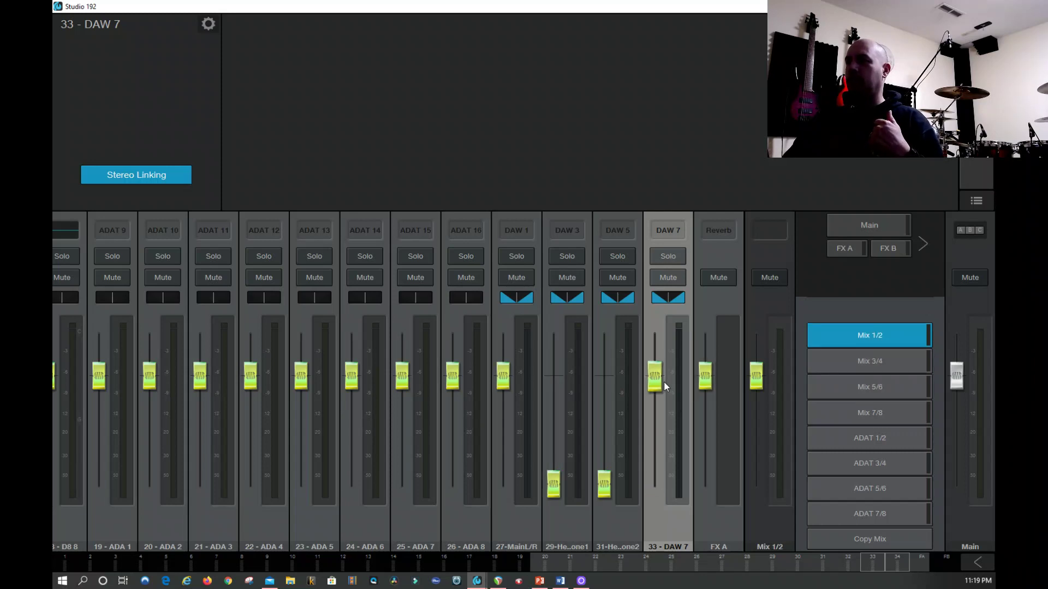
{"action": "left_click_drag", "start_coordinate": [655, 381], "coordinate": [652, 502]}
{"action": "left_click", "coordinate": [869, 391]}
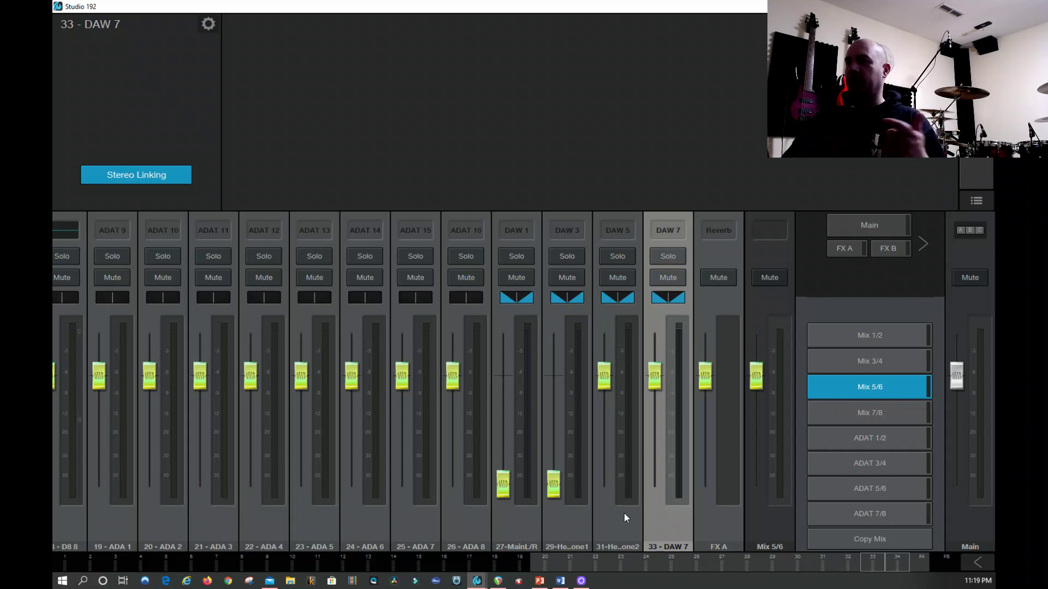
{"action": "left_click_drag", "start_coordinate": [656, 378], "coordinate": [655, 485]}
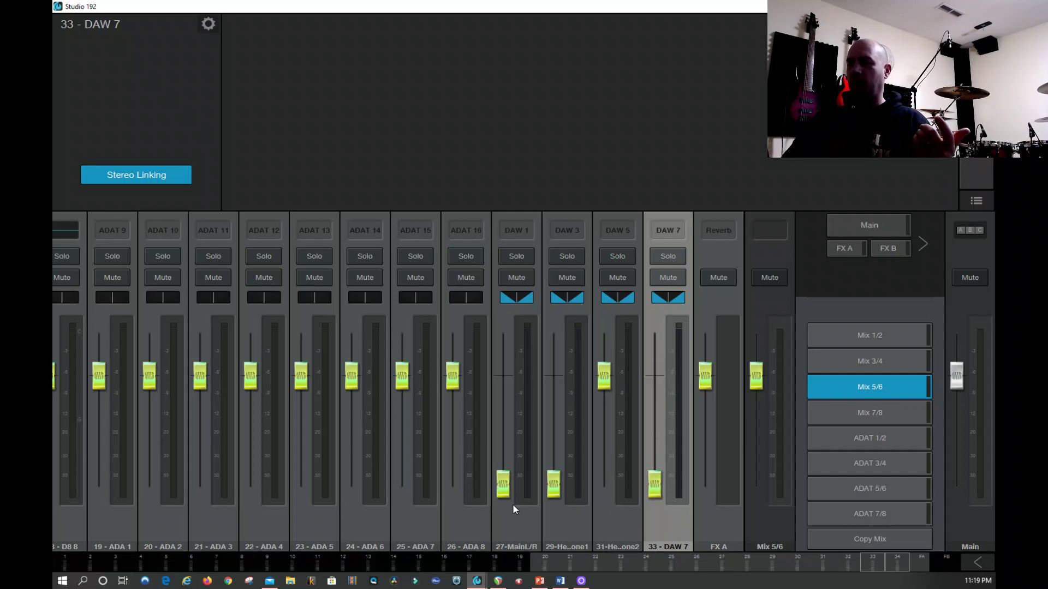
Check the DAW channel faders in Mix 7/8 and close the Studio 192 mixer and Universal Control
{"action": "left_click", "coordinate": [864, 418]}
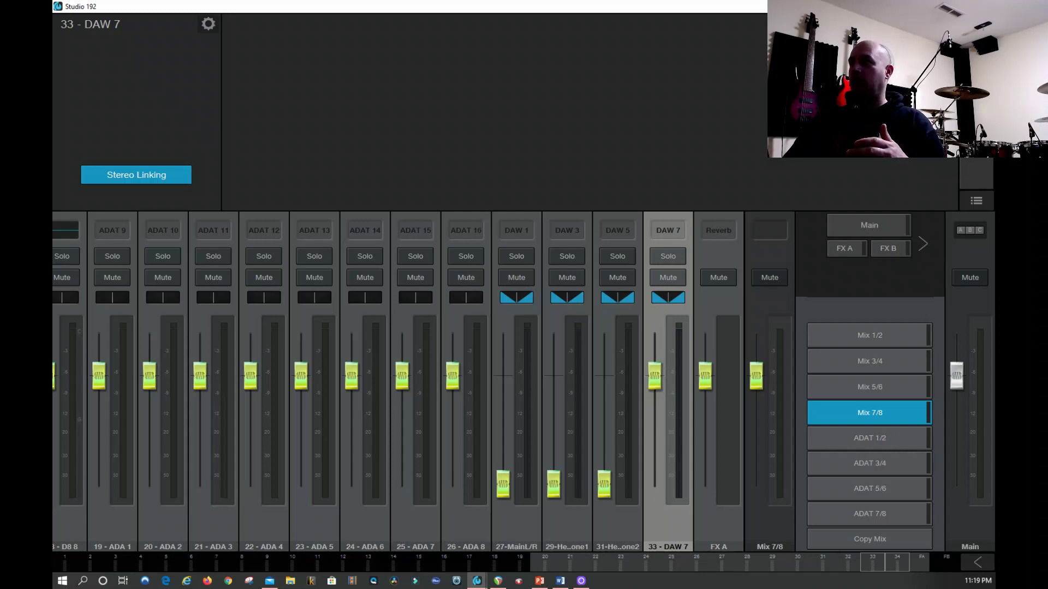
{"action": "left_click", "coordinate": [982, 6]}
{"action": "left_click", "coordinate": [733, 112]}
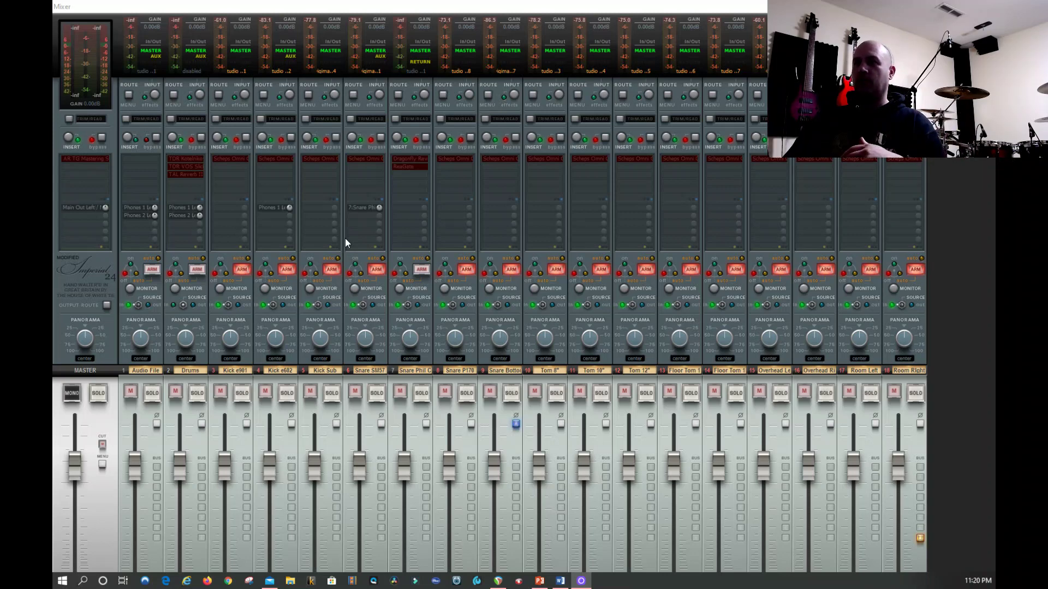
Try panning the Kick e602 track's Phones 1 output slightly right, recenter it and close the routing window
{"action": "left_click", "coordinate": [290, 207]}
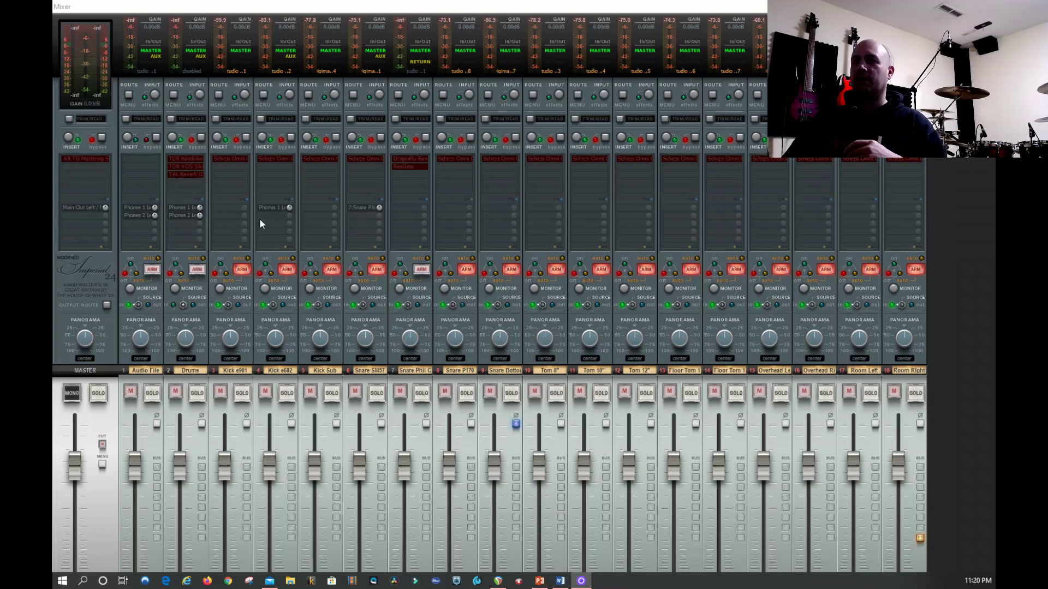
{"action": "right_click", "coordinate": [271, 207]}
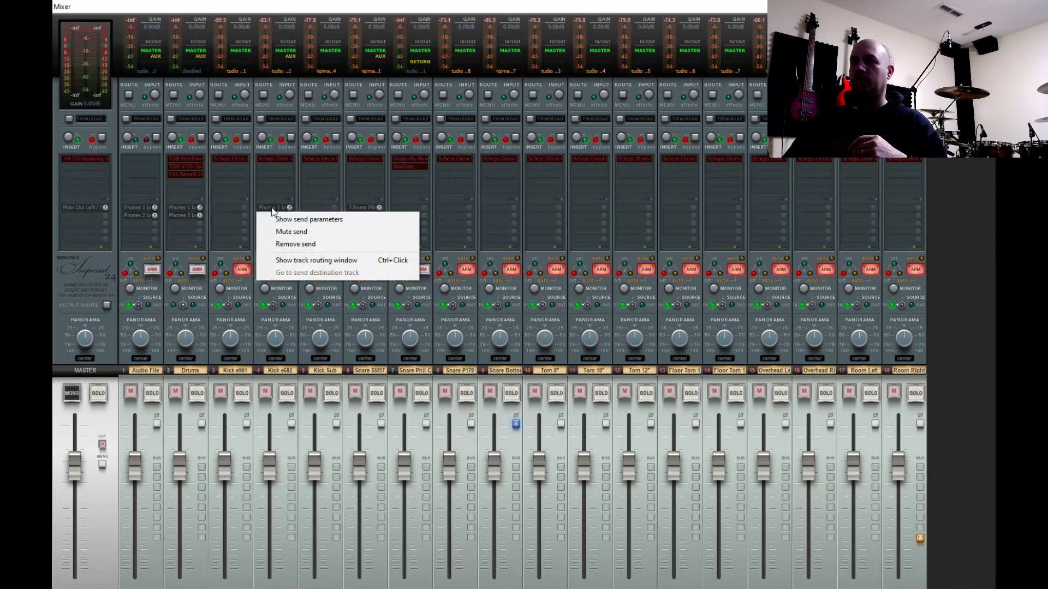
{"action": "left_click", "coordinate": [299, 220]}
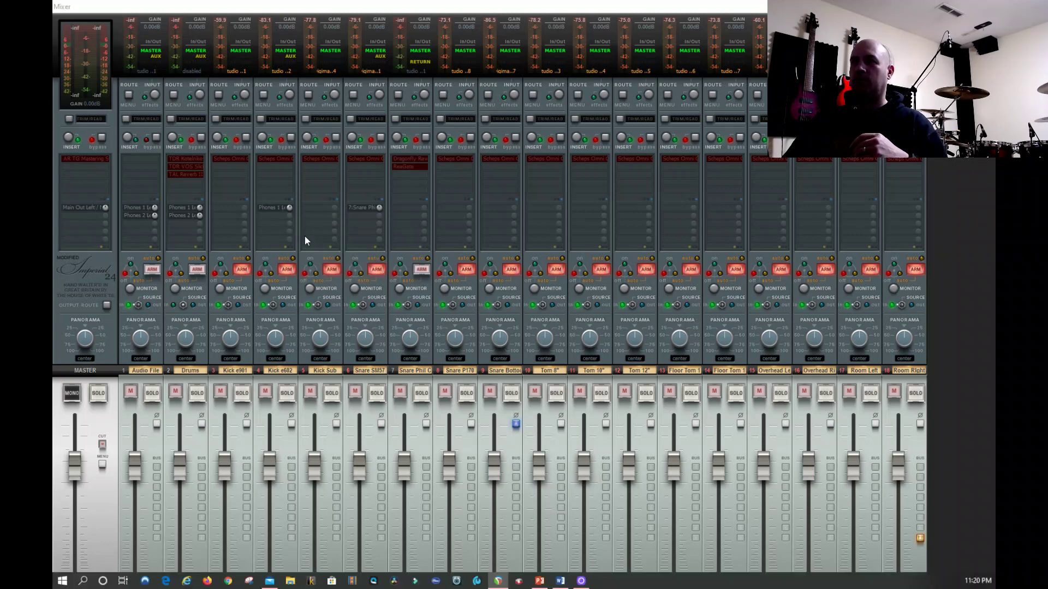
{"action": "right_click", "coordinate": [276, 208]}
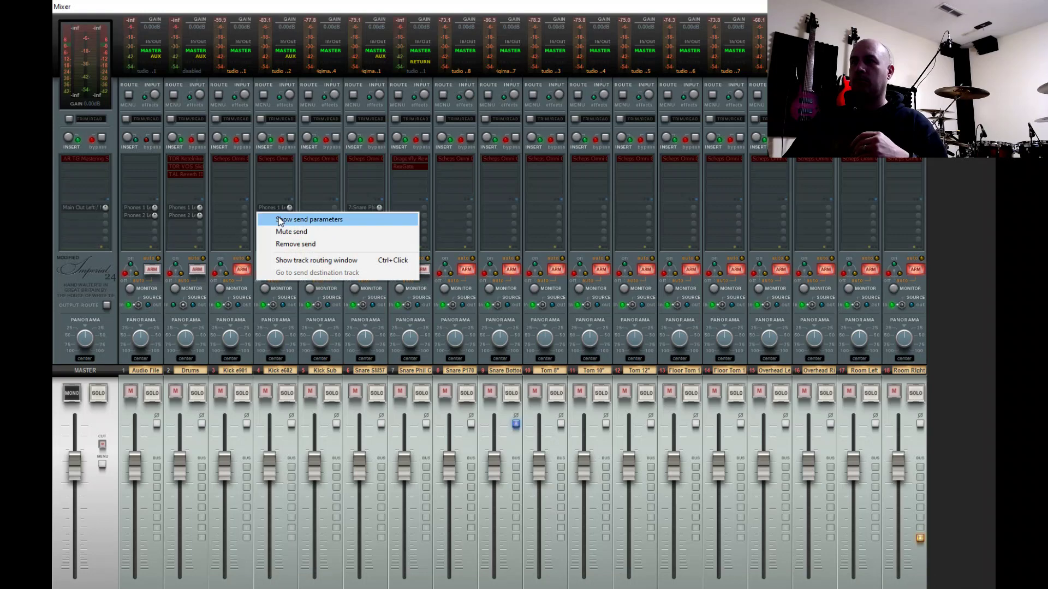
{"action": "left_click", "coordinate": [295, 260]}
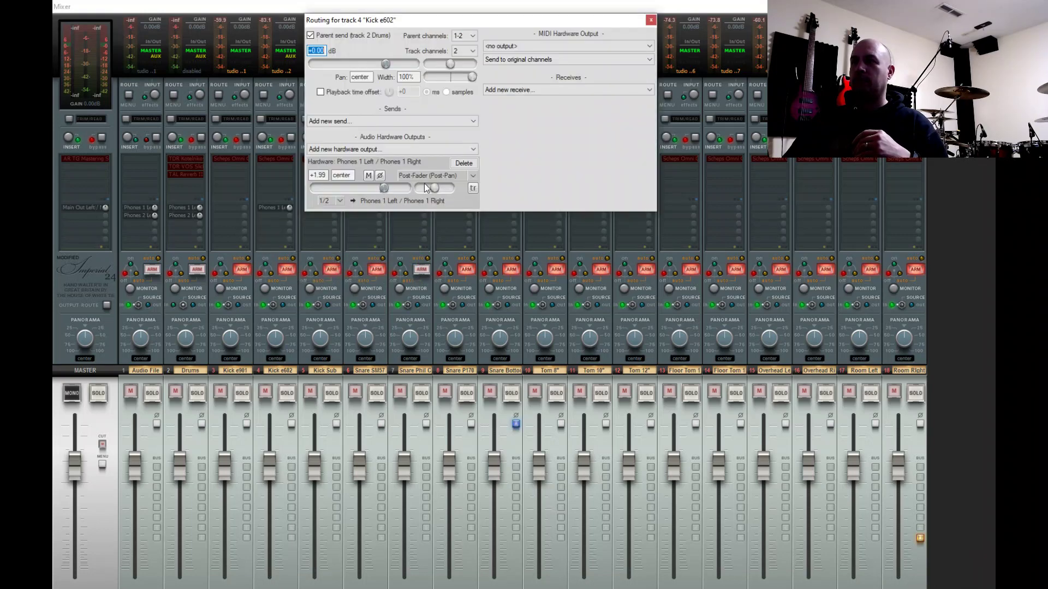
{"action": "left_click_drag", "start_coordinate": [425, 186], "coordinate": [456, 188]}
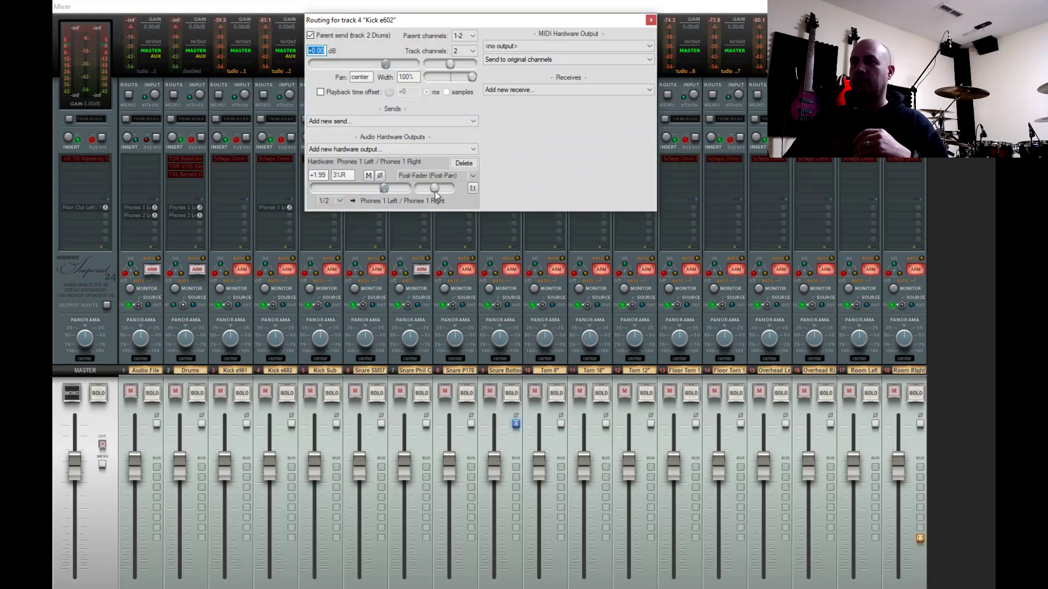
{"action": "left_click_drag", "start_coordinate": [385, 191], "coordinate": [385, 194]}
{"action": "double_click", "coordinate": [435, 189]}
{"action": "left_click", "coordinate": [651, 20]}
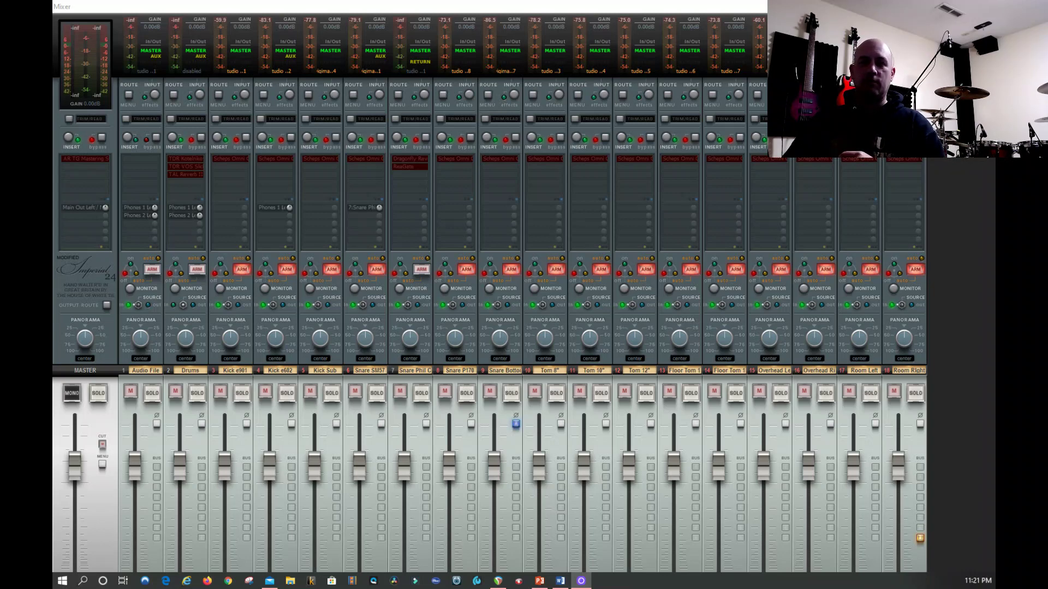
Reopen the Studio 192 mixer from Universal Control, review the DAW channel faders in Mix 7/8 and Mix 1/2, and close both windows
{"action": "left_click", "coordinate": [476, 580]}
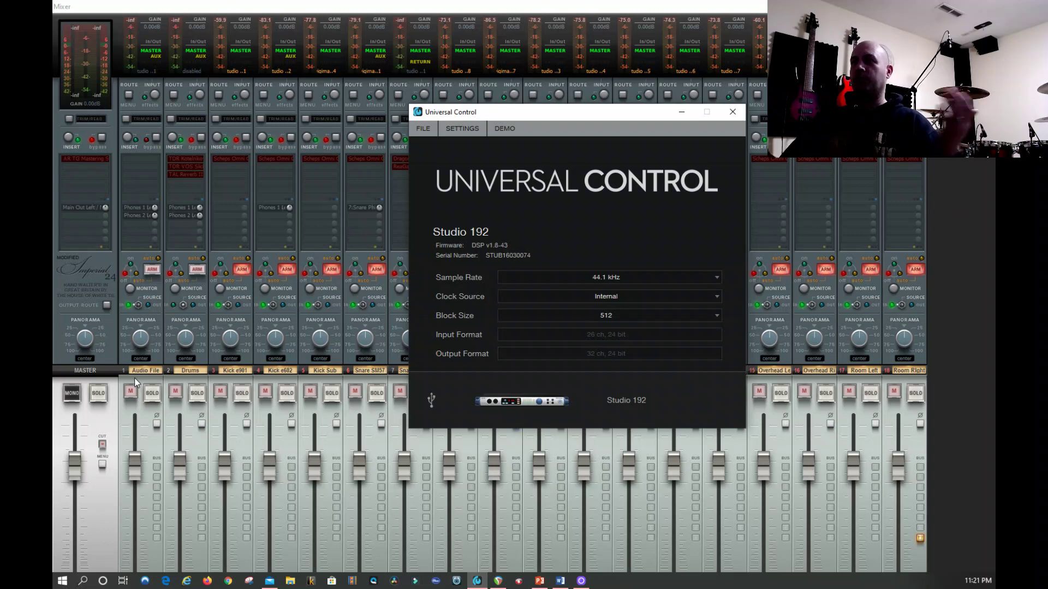
{"action": "left_click", "coordinate": [559, 401]}
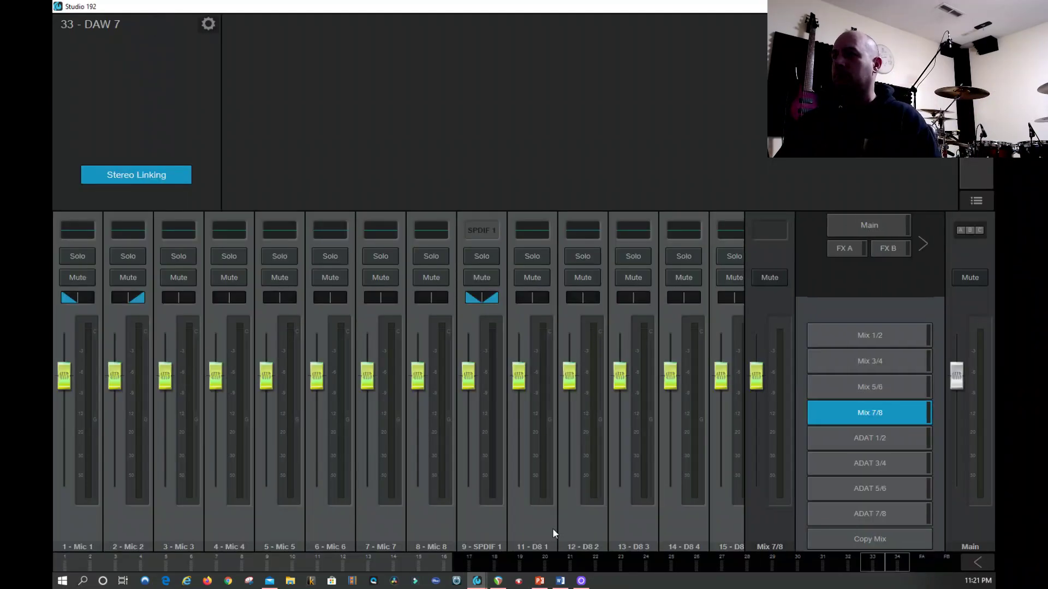
{"action": "left_click_drag", "start_coordinate": [394, 570], "coordinate": [647, 519]}
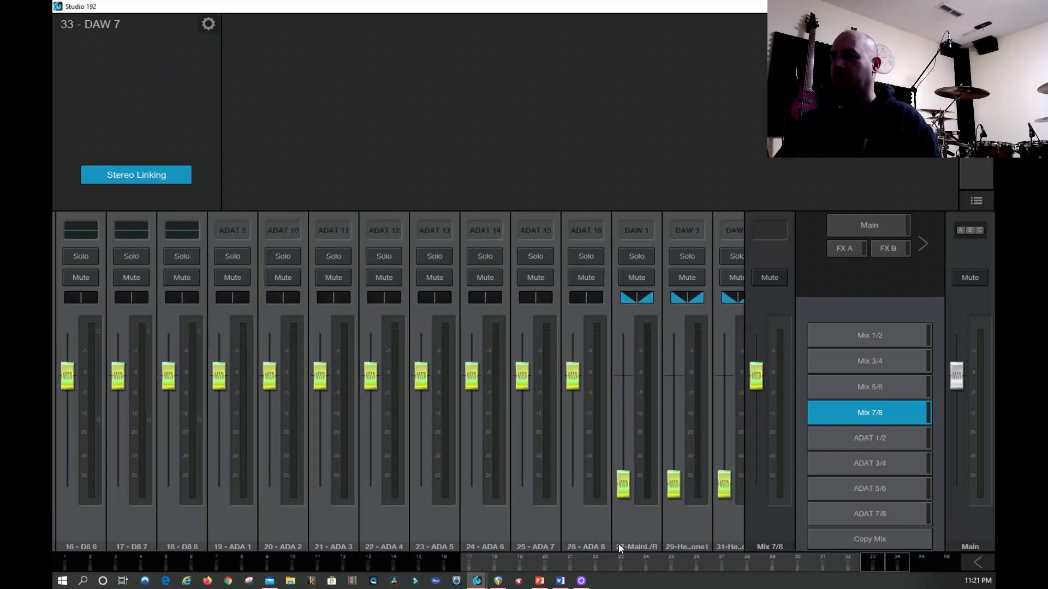
{"action": "left_click", "coordinate": [619, 565]}
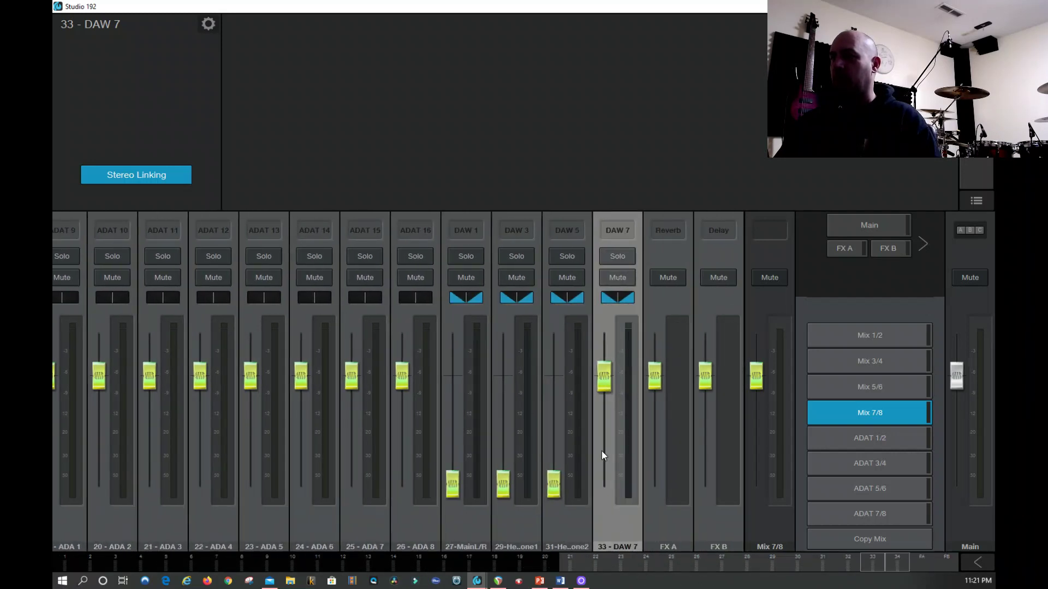
{"action": "left_click", "coordinate": [865, 335]}
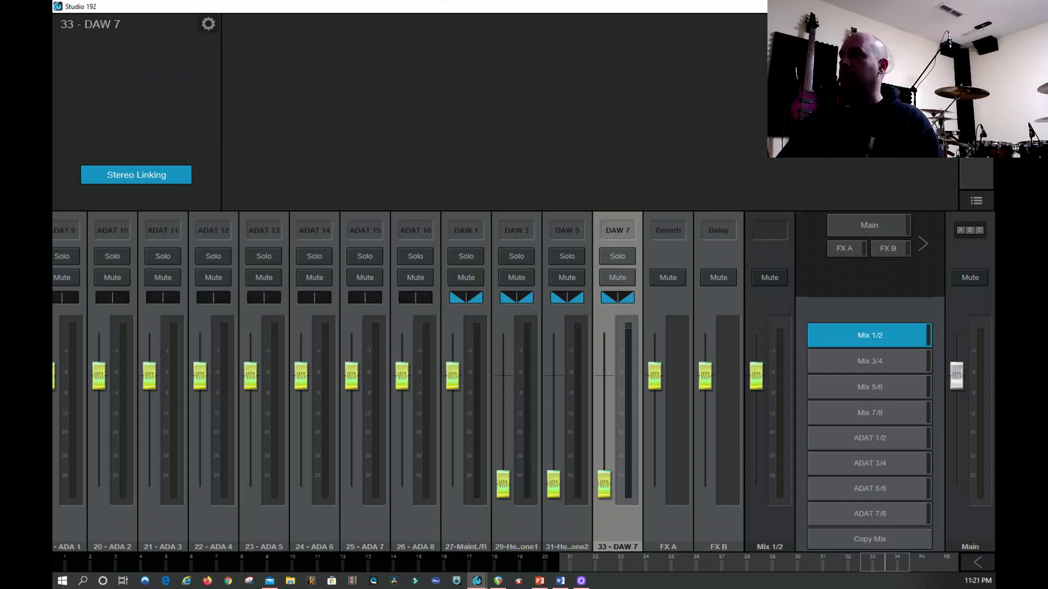
{"action": "left_click", "coordinate": [982, 6]}
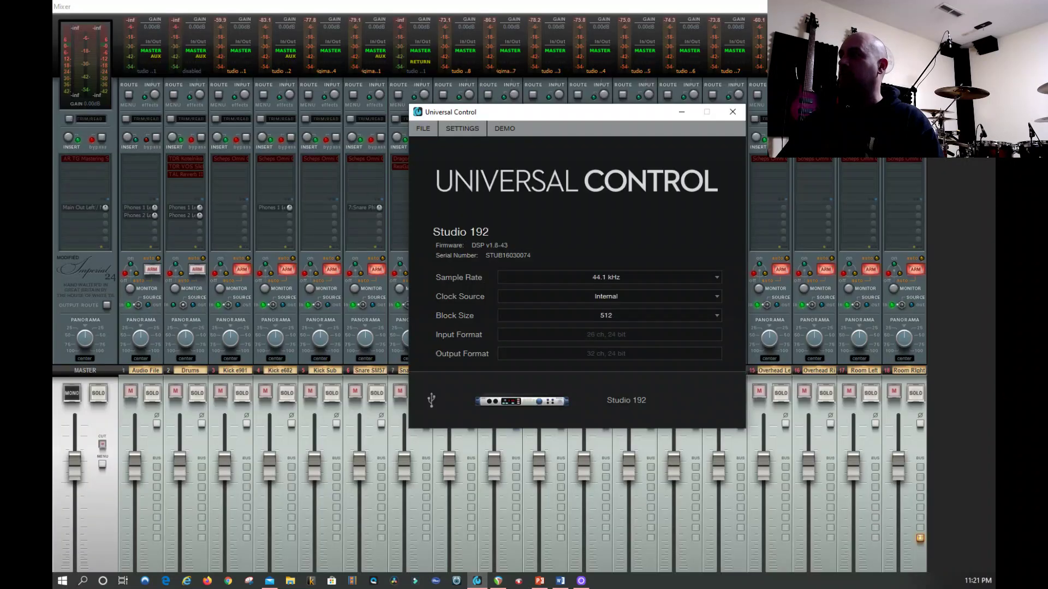
{"action": "left_click", "coordinate": [733, 113]}
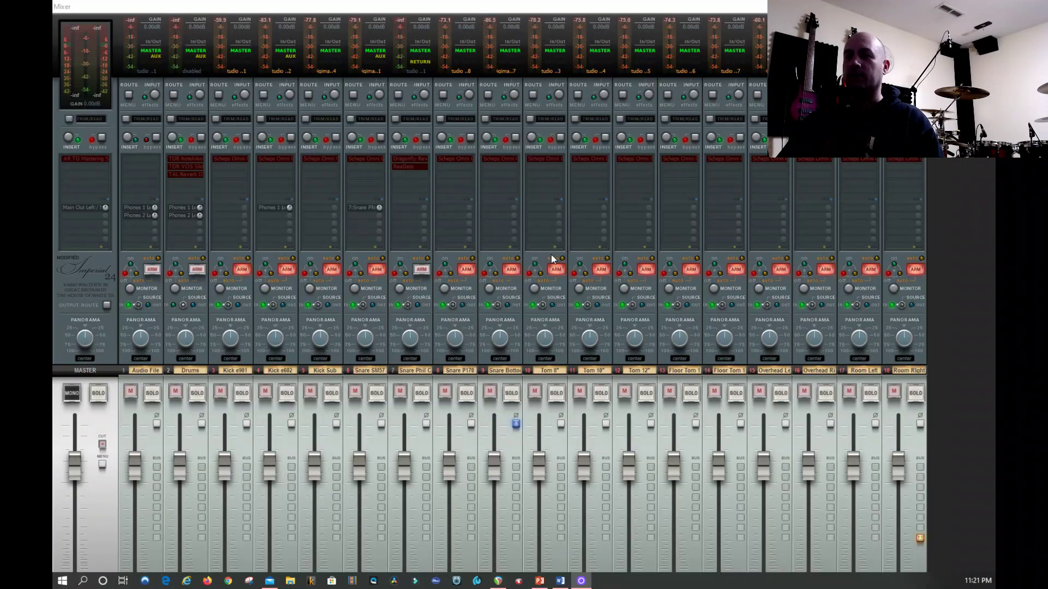